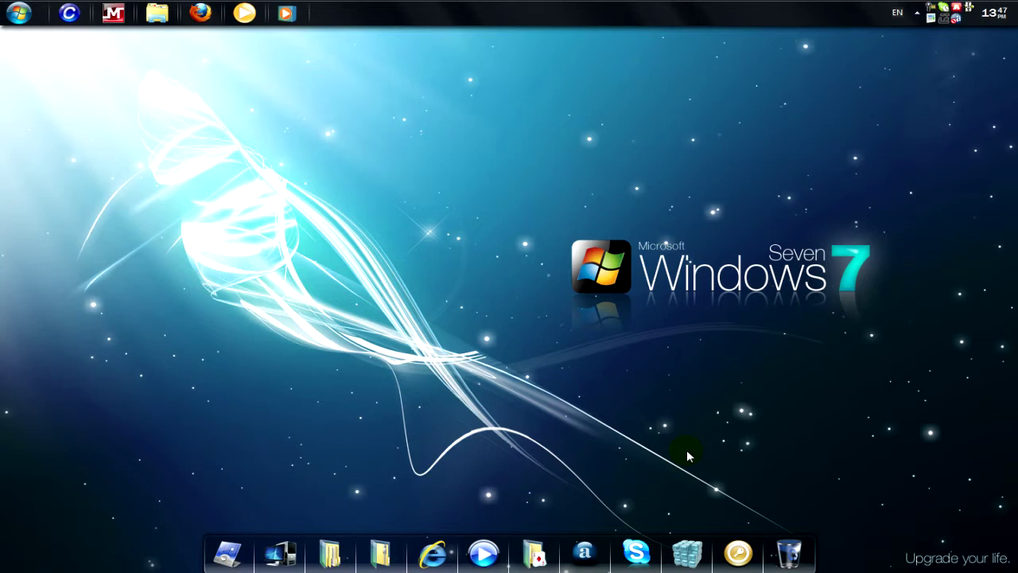
Launch Firefox from the taskbar, bringing up the dark-styled Google home page
left_click(201, 13)
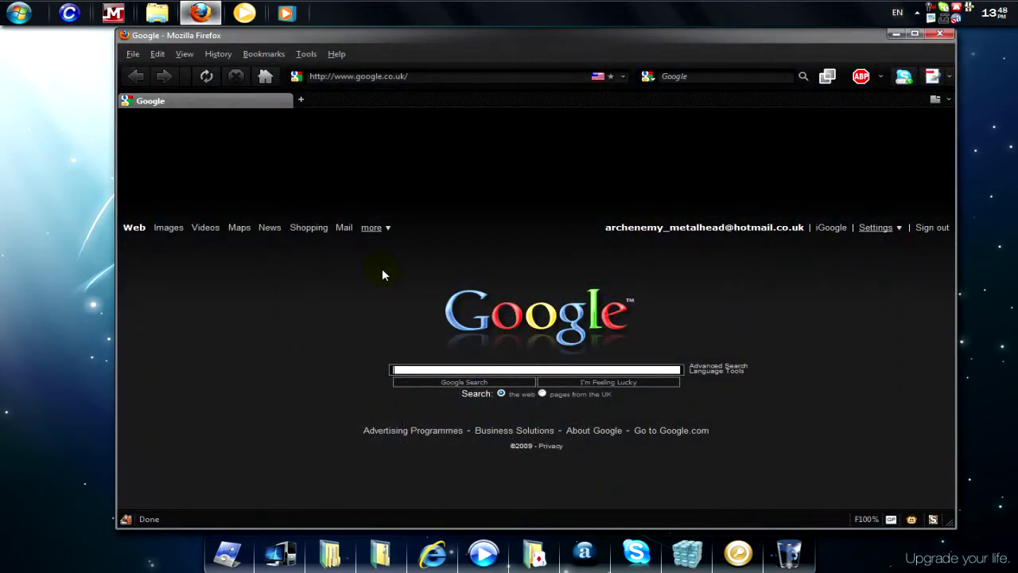
left_click(420, 363)
type("alo")
key("Return")
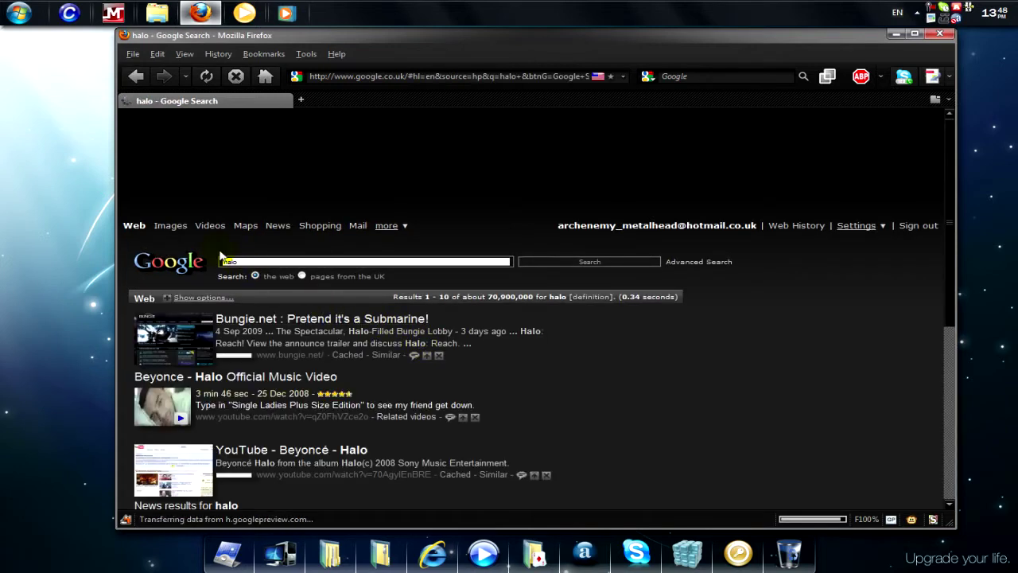
left_click(162, 230)
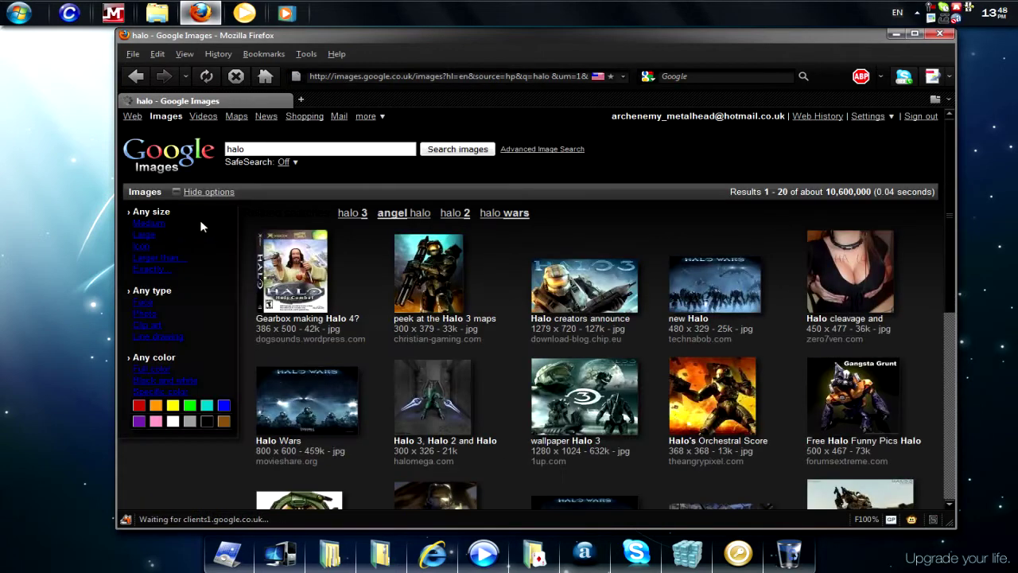
scroll(448, 242, "down", 3)
scroll(495, 243, "down", 4)
scroll(495, 244, "up", 7)
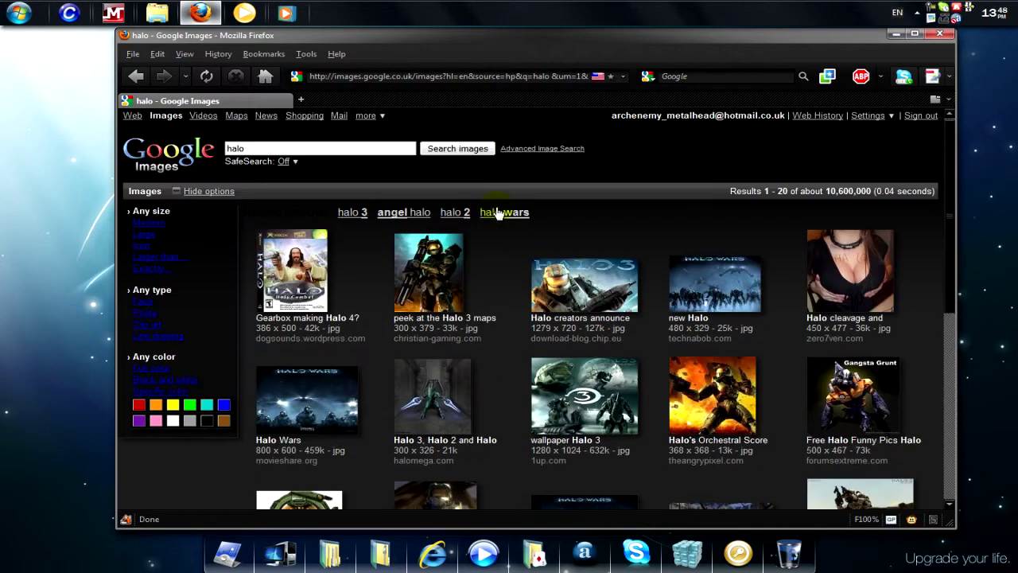
left_click(388, 79)
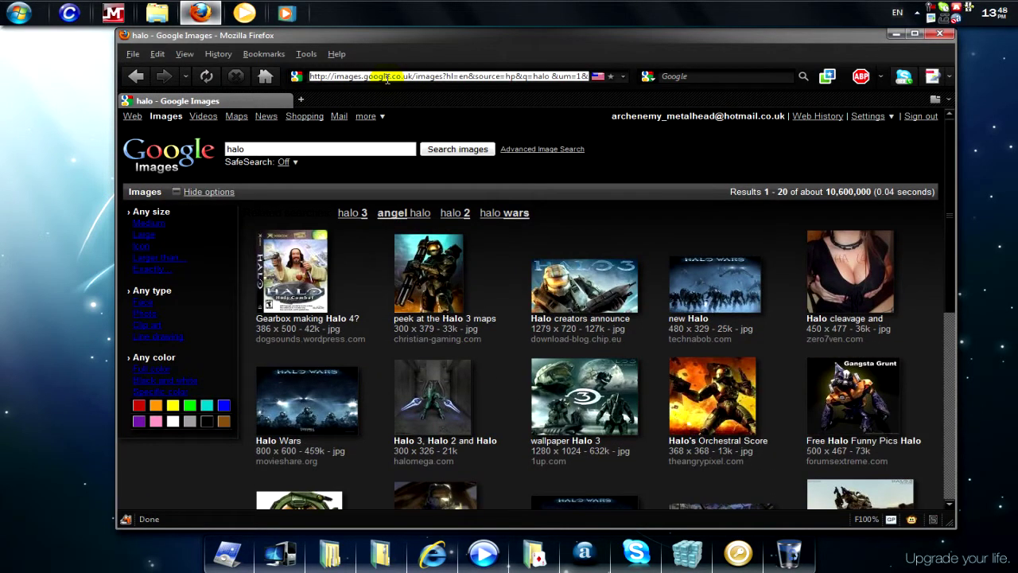
type("yo")
key("Down")
key("Return")
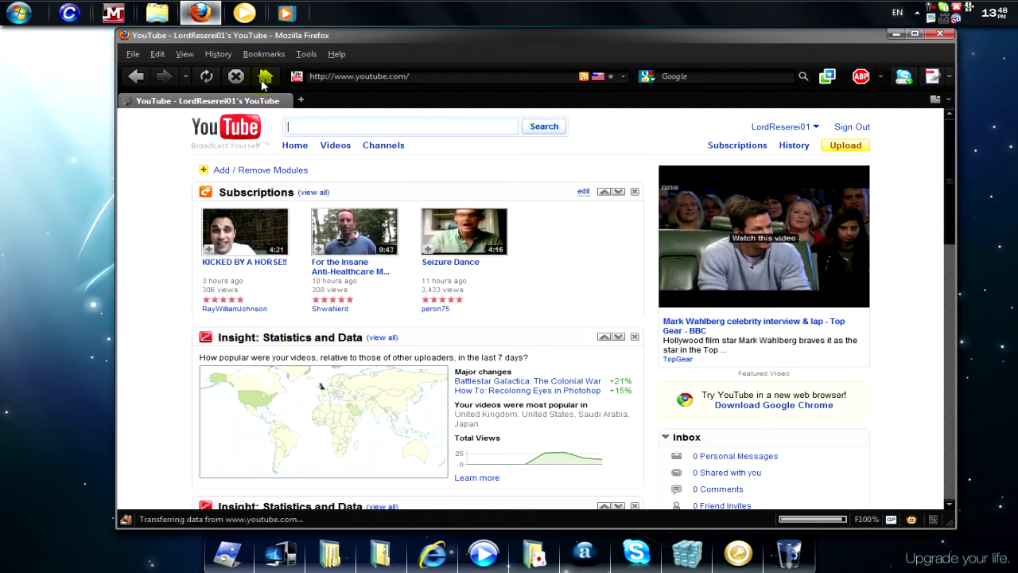
left_click(263, 77)
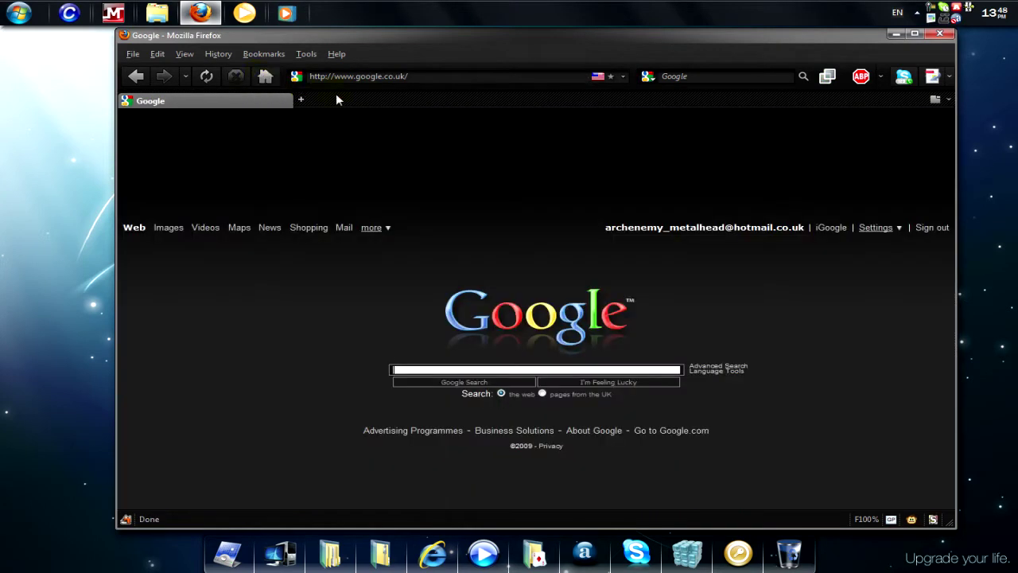
left_click(938, 35)
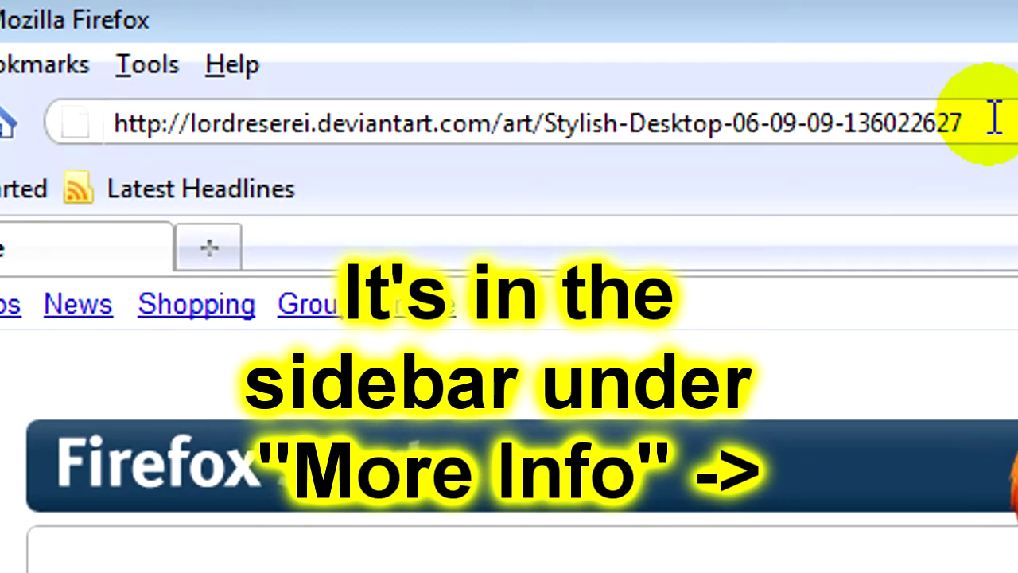
Load the deviantART Stylish Desktop page from the address bar
left_click_drag(994, 119, 861, 118)
key("Return")
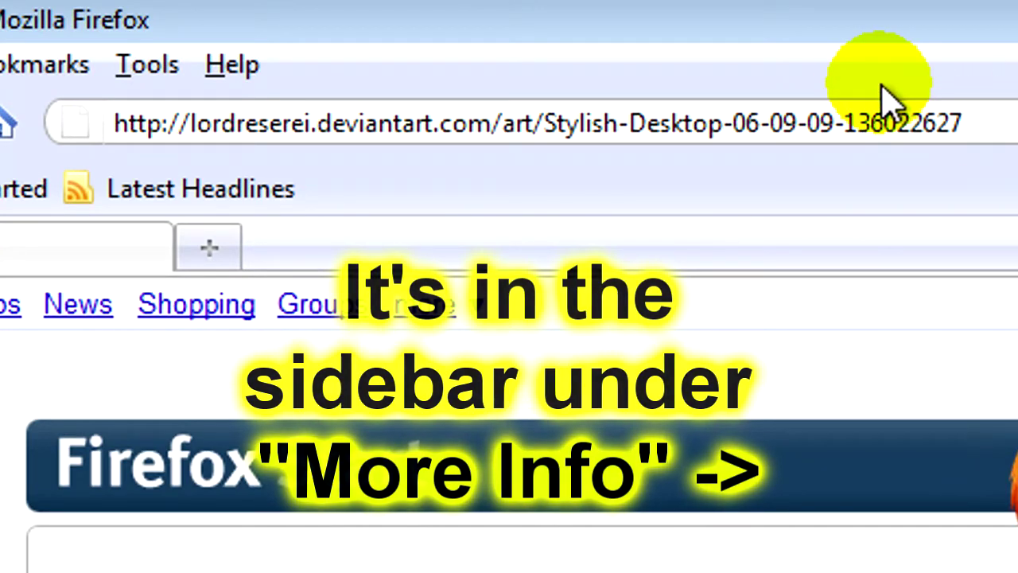
scroll(477, 334, "up", 3)
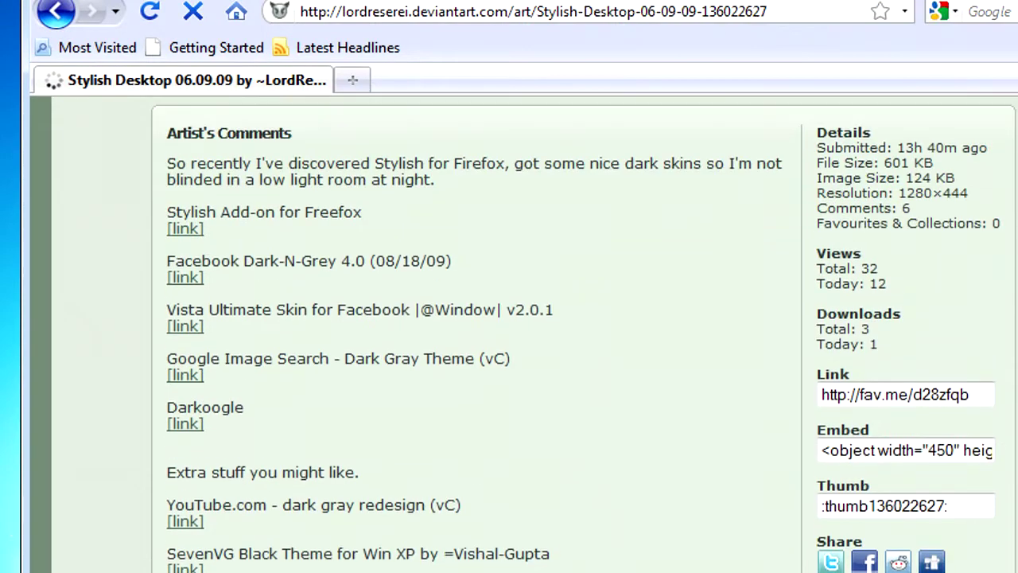
Open the Stylish, Facebook Dark-N-Grey, Vista Ultimate Skin, Google Image Search, Darkoogle, YouTube and NASA Night Launch links in new tabs
right_click(197, 237)
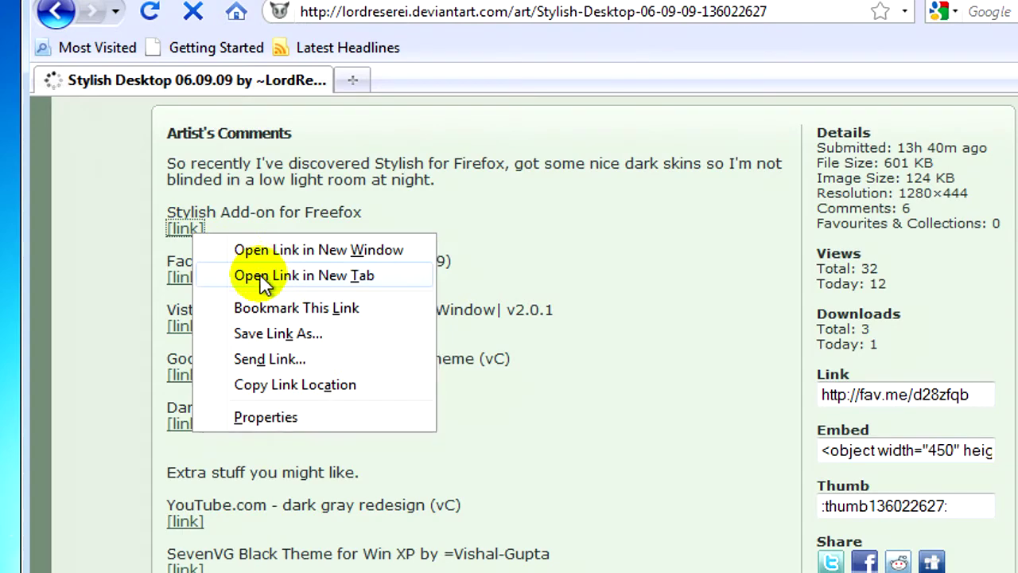
left_click(261, 278)
right_click(197, 274)
left_click(248, 316)
right_click(193, 332)
left_click(262, 375)
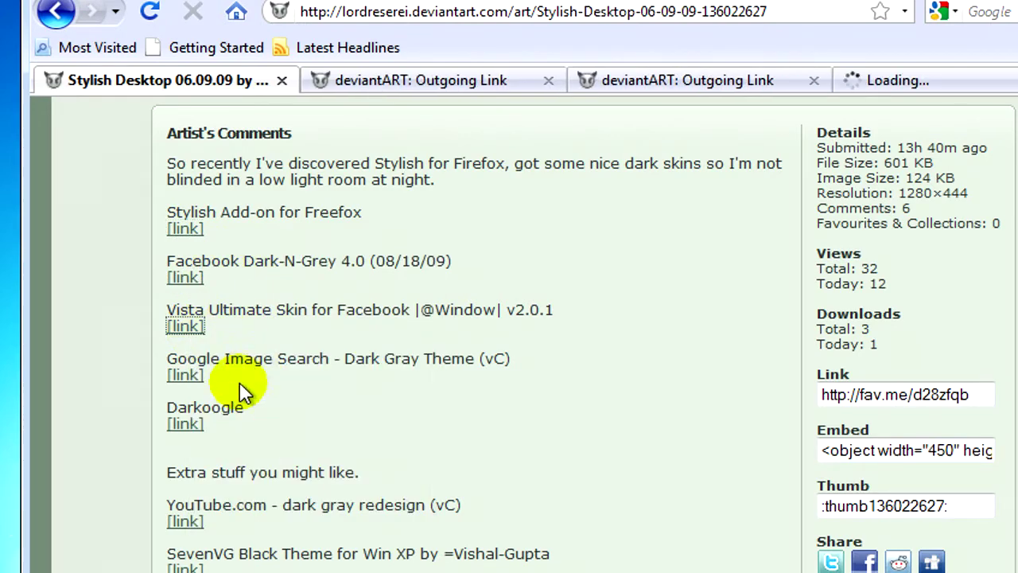
right_click(191, 377)
left_click(254, 413)
right_click(186, 425)
left_click(255, 463)
right_click(185, 523)
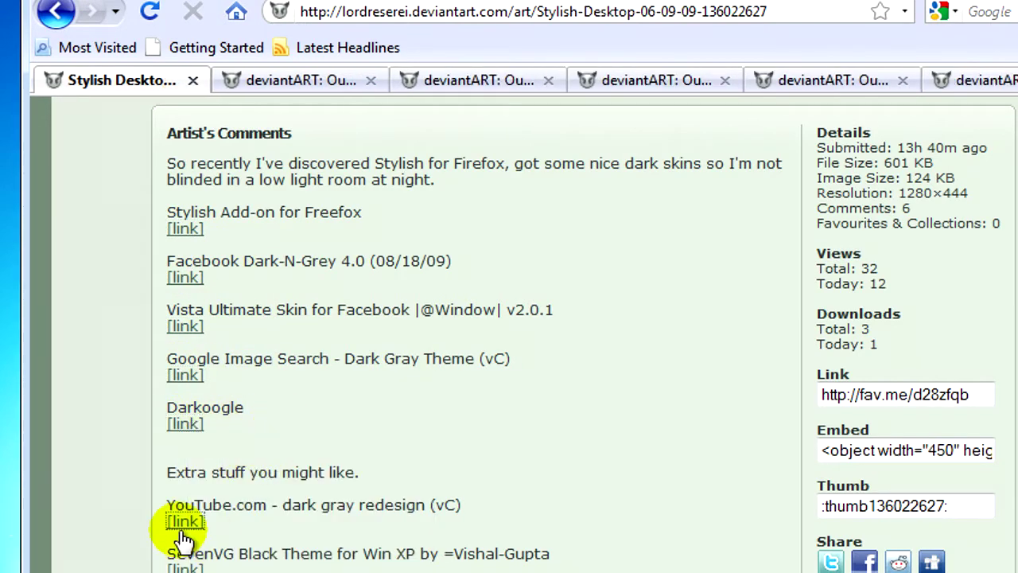
left_click(271, 549)
scroll(239, 541, "down", 1)
right_click(185, 551)
left_click(310, 389)
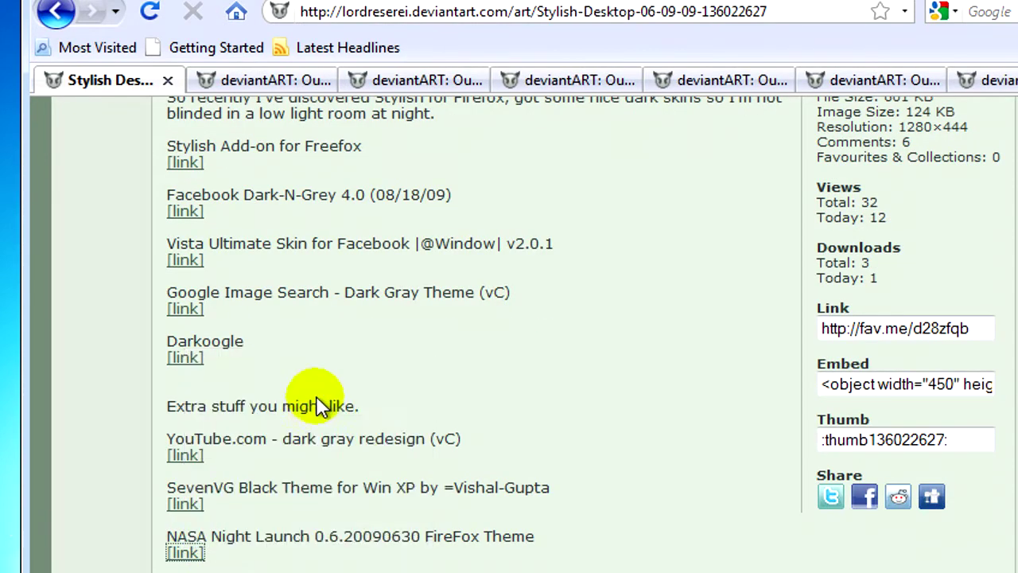
scroll(586, 154, "up", 4)
Continue through each outgoing-link tab, move the NASA Night Launch tab third, and return to deviantART
left_click(233, 80)
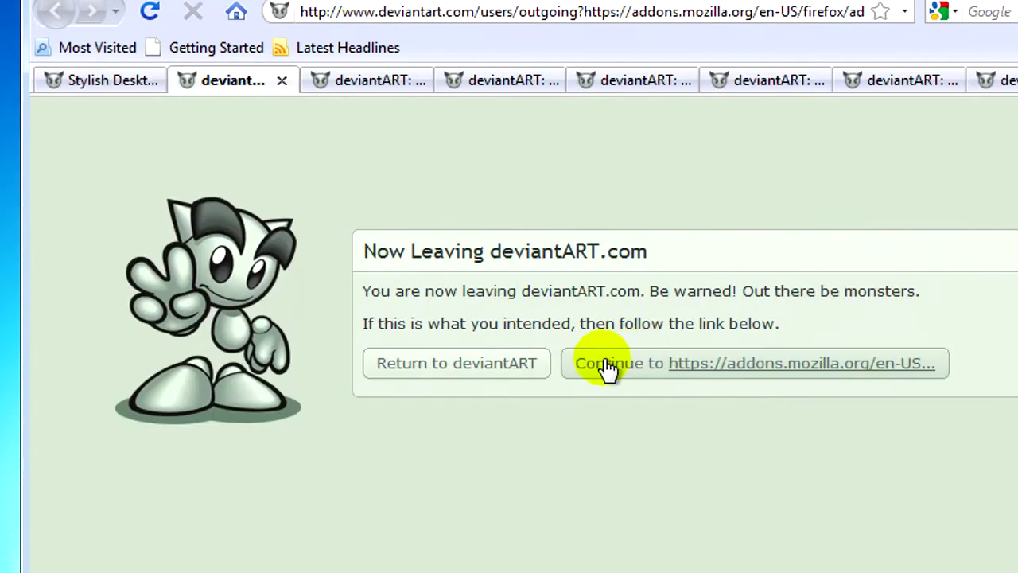
left_click(618, 362)
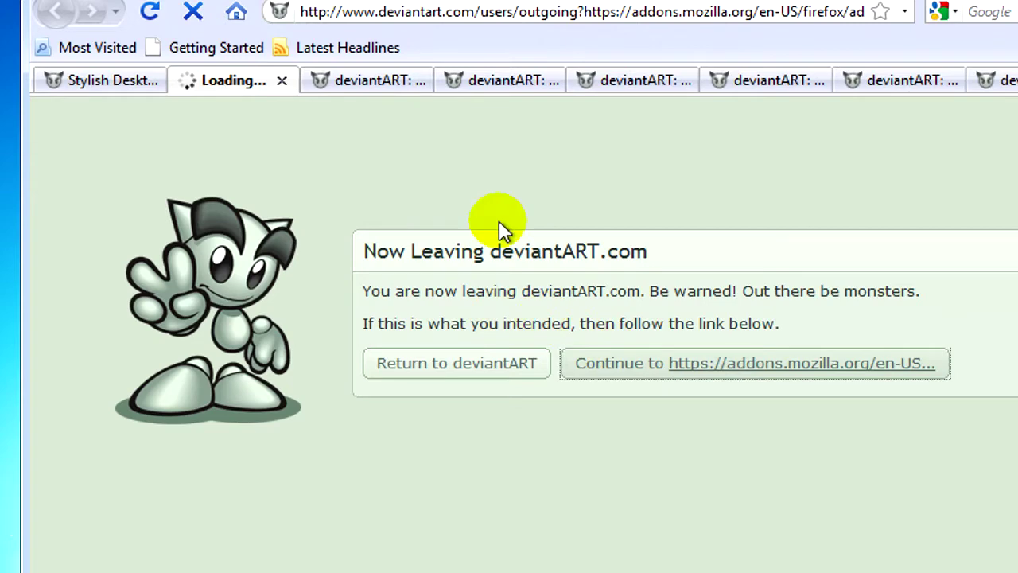
left_click(388, 79)
left_click(618, 362)
left_click(499, 80)
left_click(632, 363)
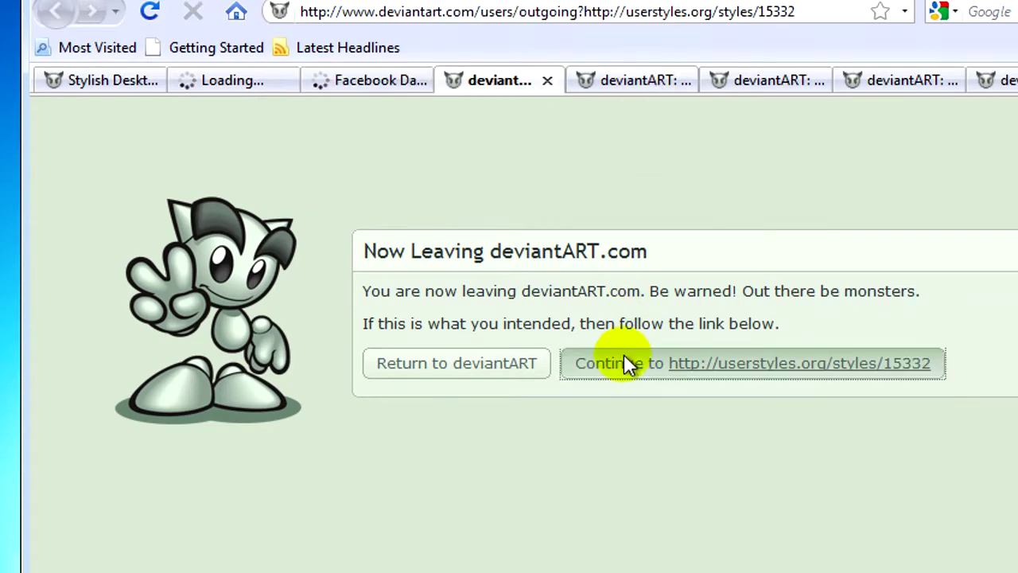
left_click(636, 80)
left_click(750, 83)
left_click(646, 363)
left_click(890, 80)
left_click(654, 366)
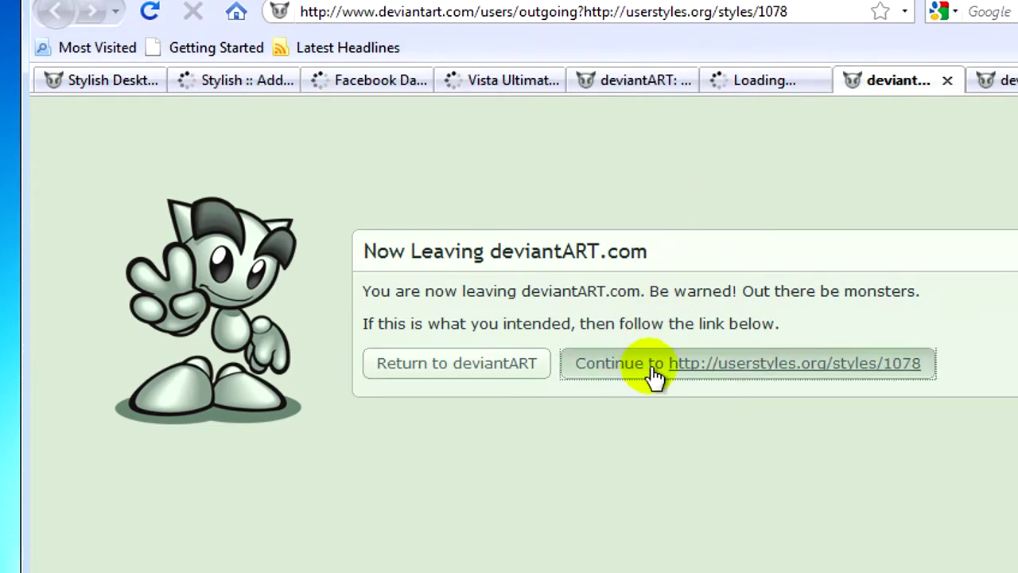
left_click(1003, 79)
left_click(684, 363)
left_click_drag(998, 80, 300, 76)
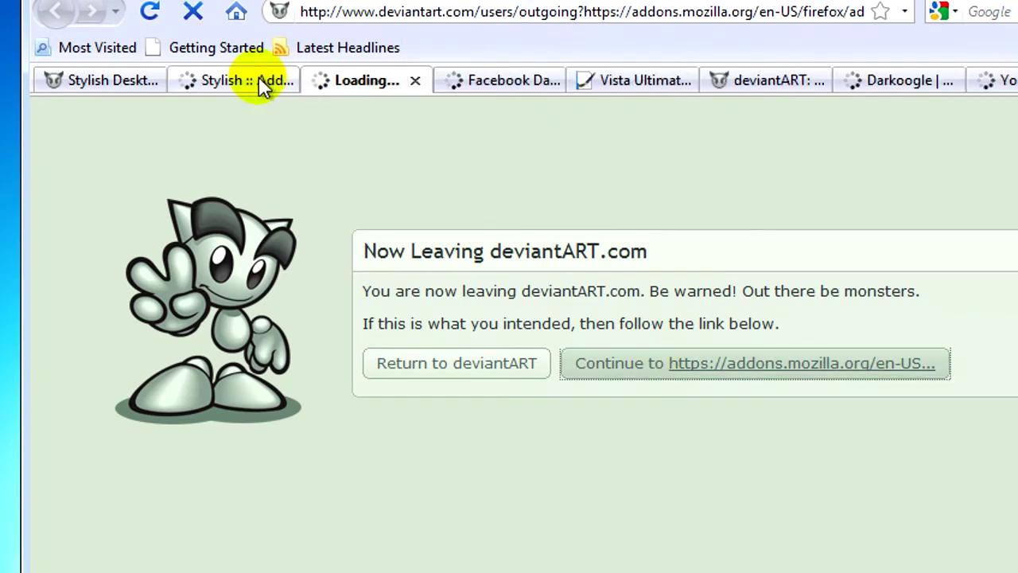
left_click(105, 80)
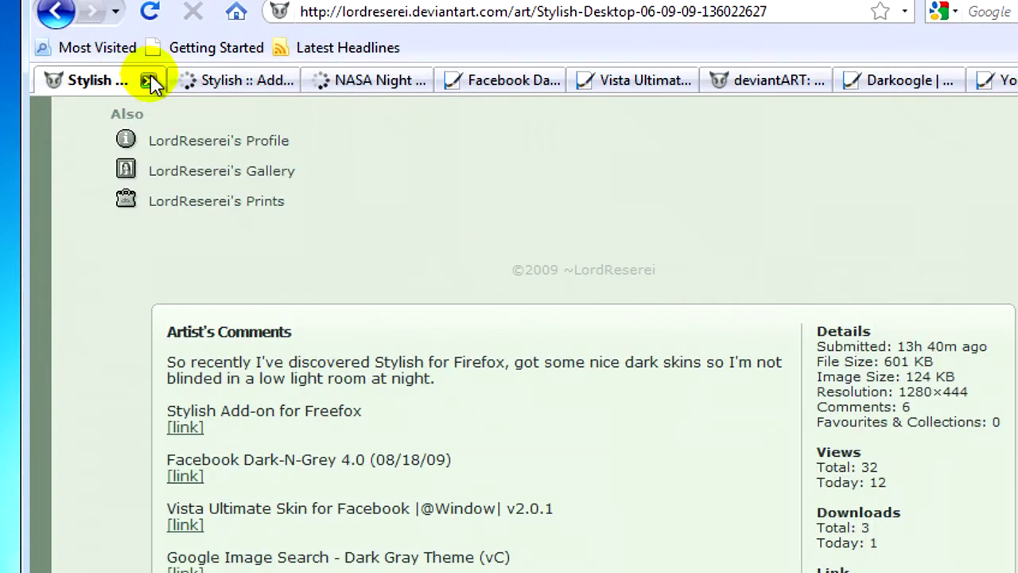
Install the Stylish add-on from its Mozilla page, restart Firefox, and close the add-ons list
left_click(151, 83)
left_click(614, 362)
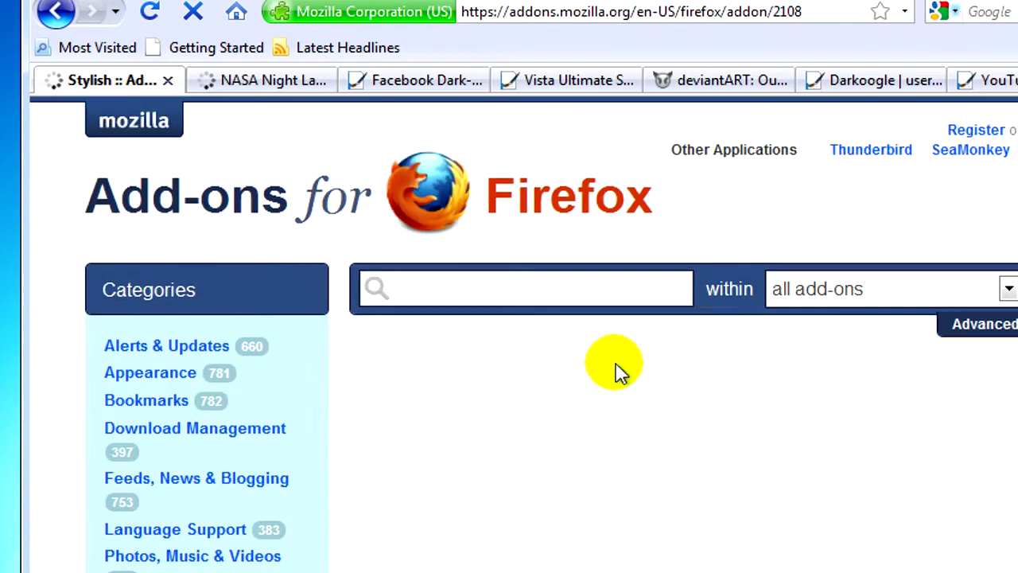
scroll(873, 280, "down", 1)
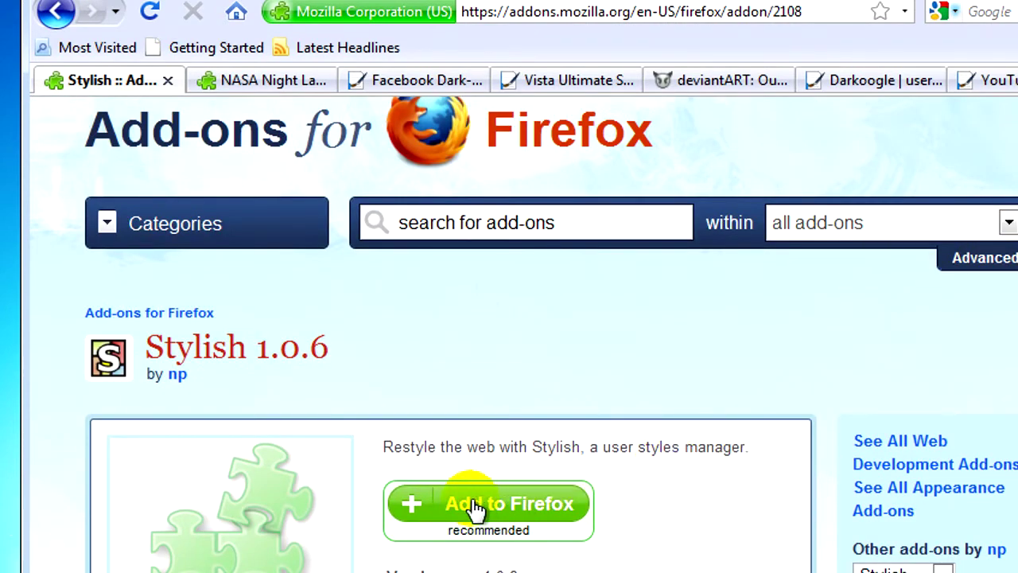
left_click(549, 525)
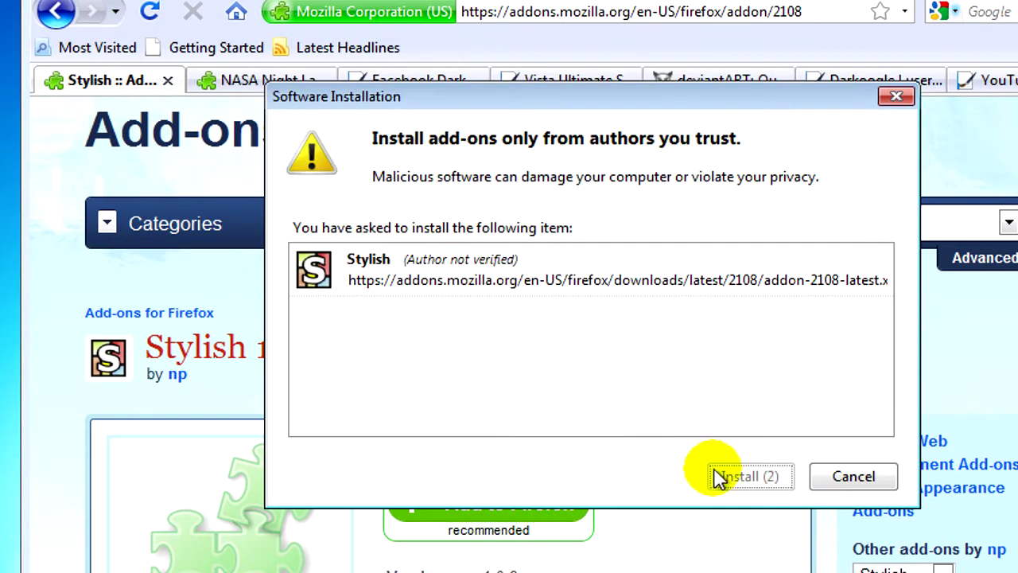
left_click(719, 476)
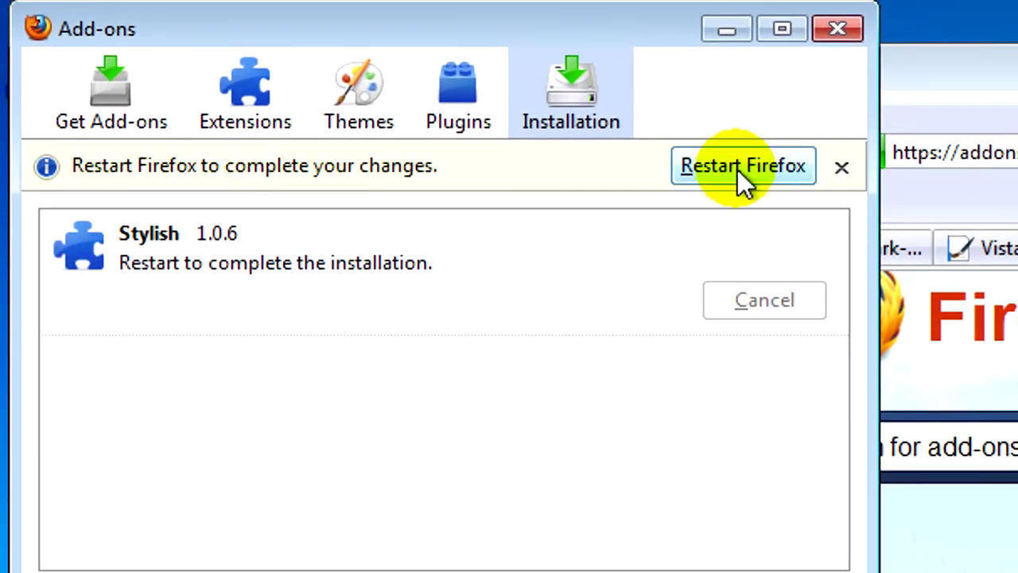
left_click(737, 169)
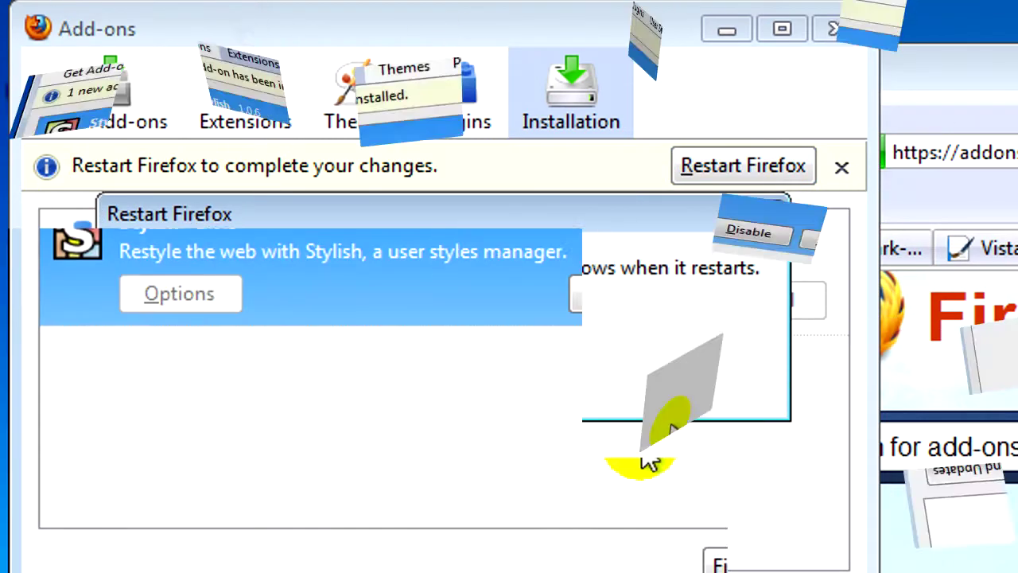
left_click(831, 30)
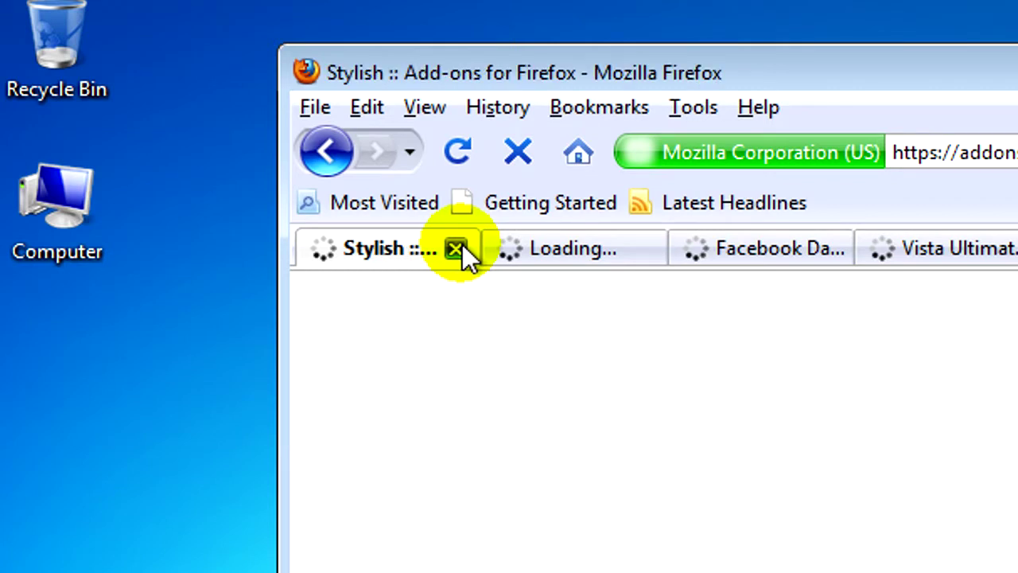
Close the Stylish page and add the NASA Night Launch theme, confirming the install
left_click(457, 249)
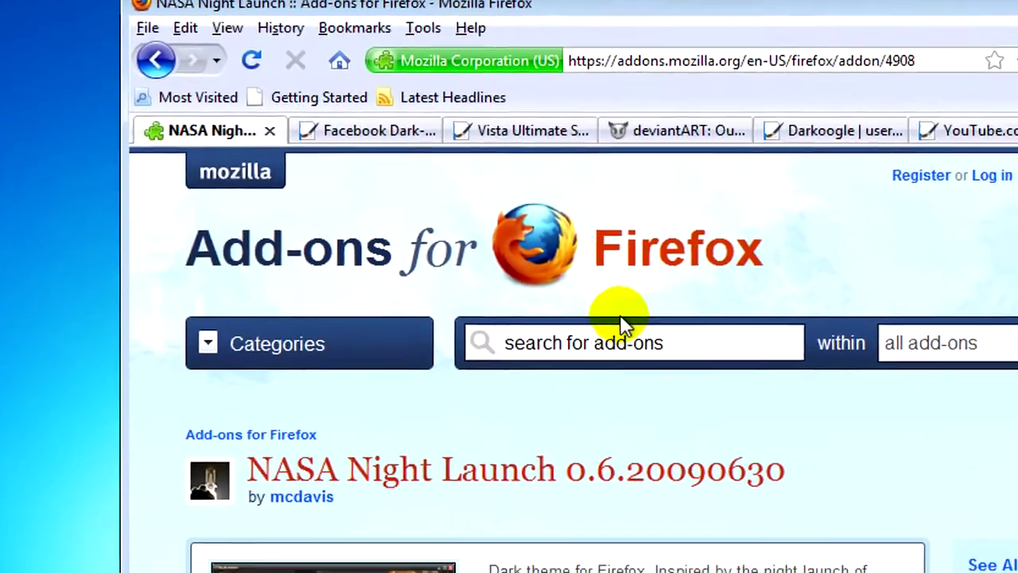
scroll(528, 262, "down", 3)
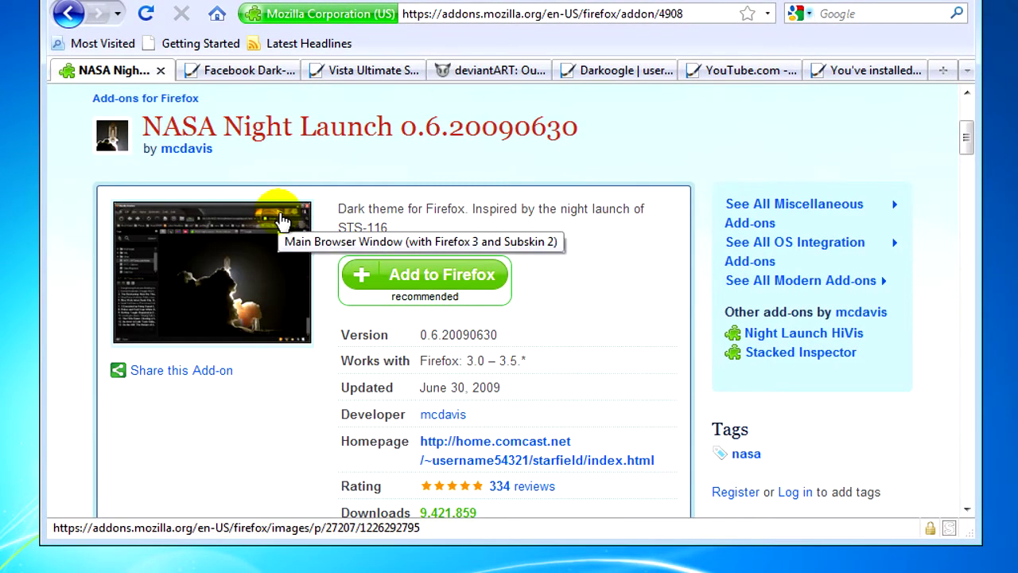
left_click(406, 275)
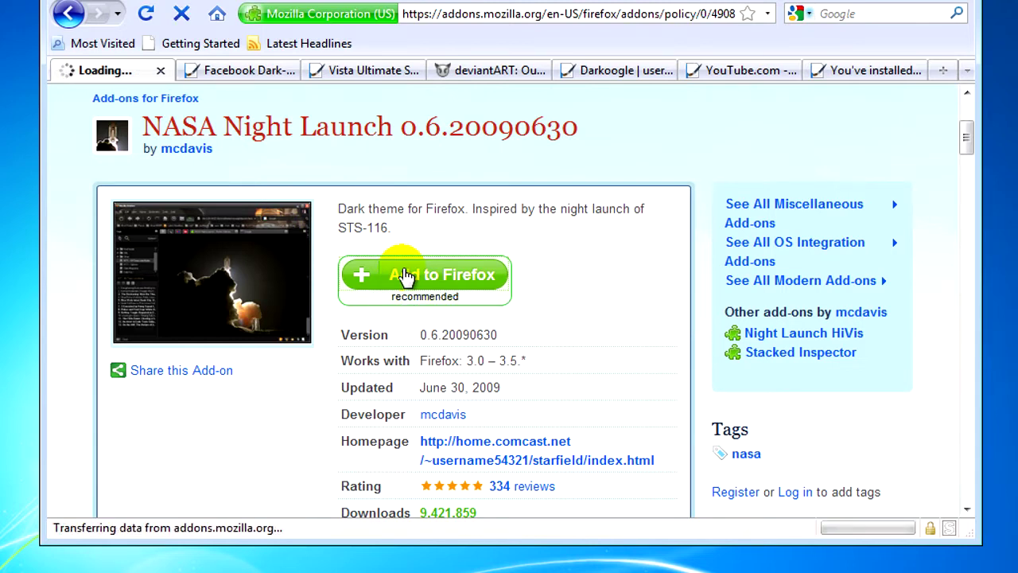
scroll(405, 365, "down", 5)
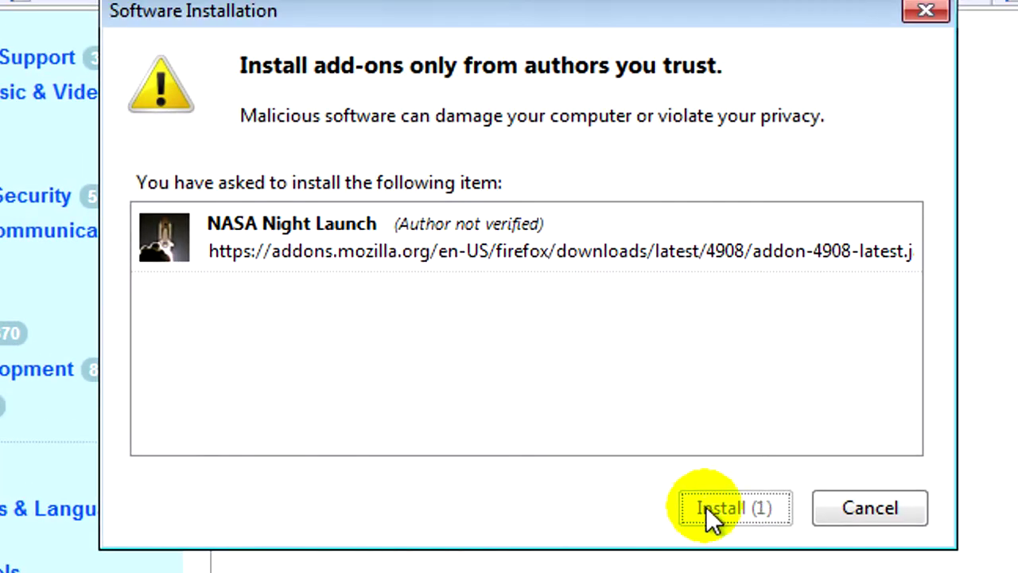
left_click(707, 505)
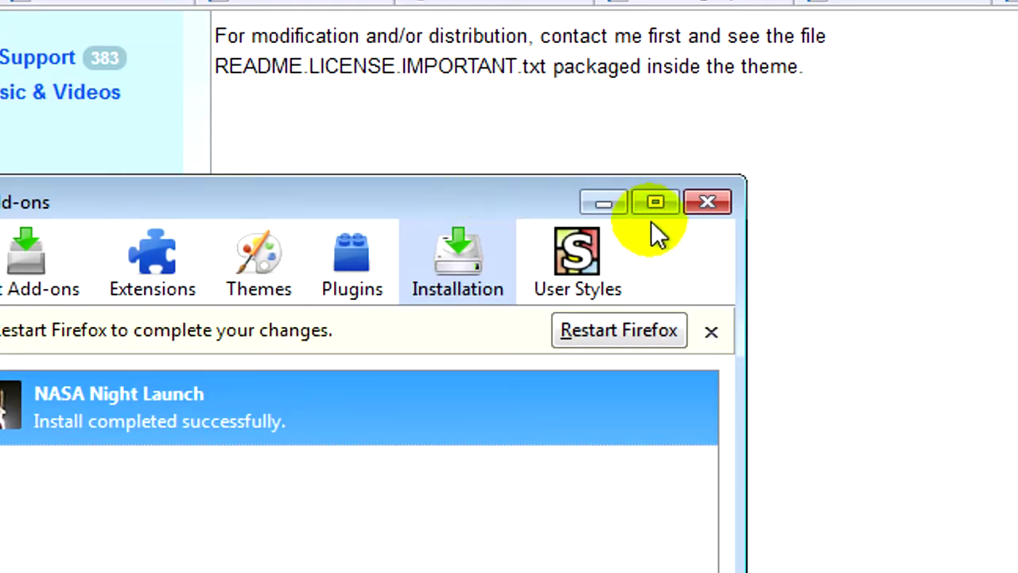
Install the Facebook Dark-N-Grey style with Stylish and close its page
left_click(704, 205)
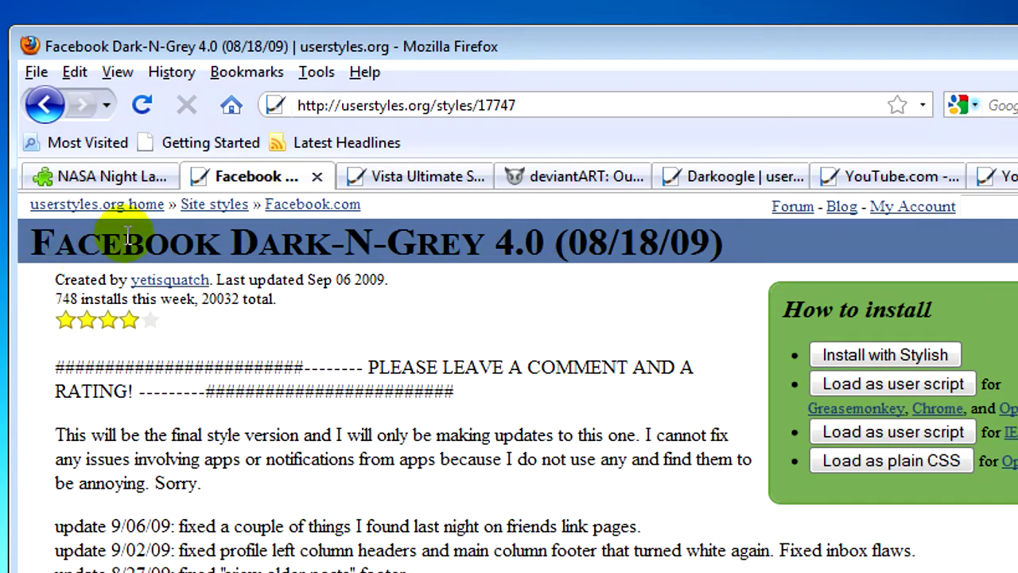
left_click_drag(145, 239, 529, 258)
left_click(815, 353)
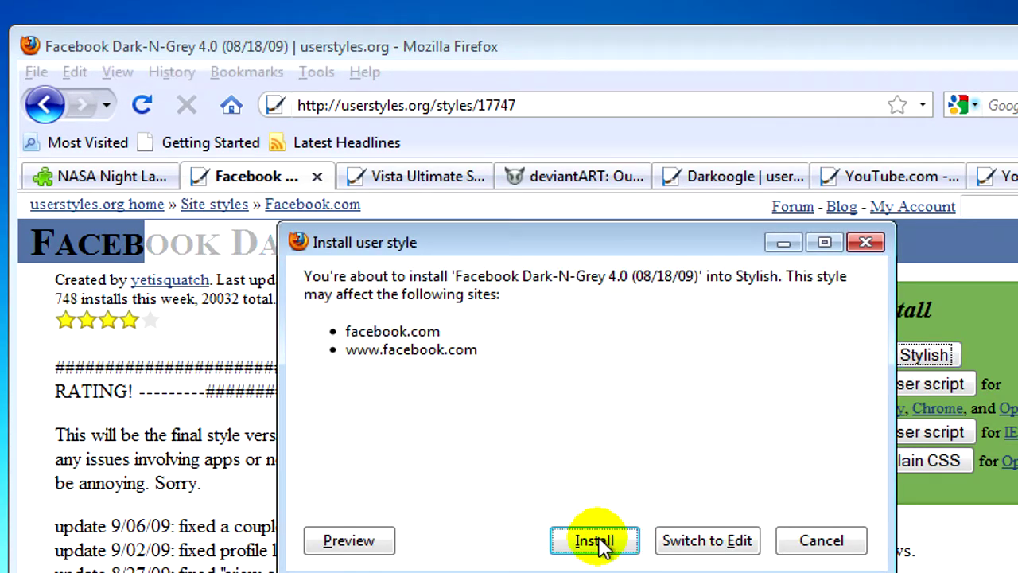
left_click(597, 540)
scroll(517, 386, "down", 5)
scroll(516, 380, "down", 5)
scroll(521, 382, "down", 10)
scroll(522, 388, "up", 3)
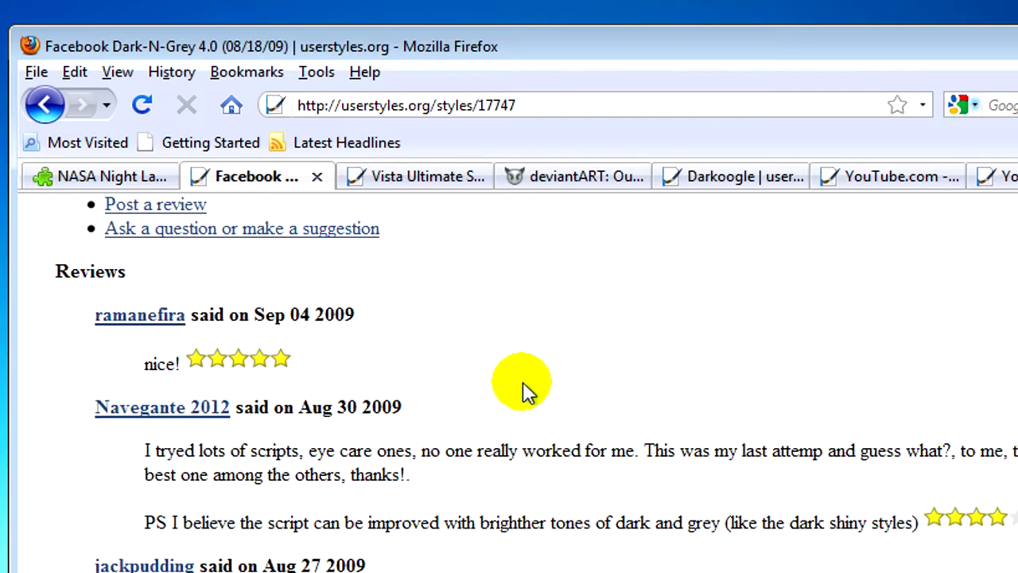
scroll(523, 390, "up", 4)
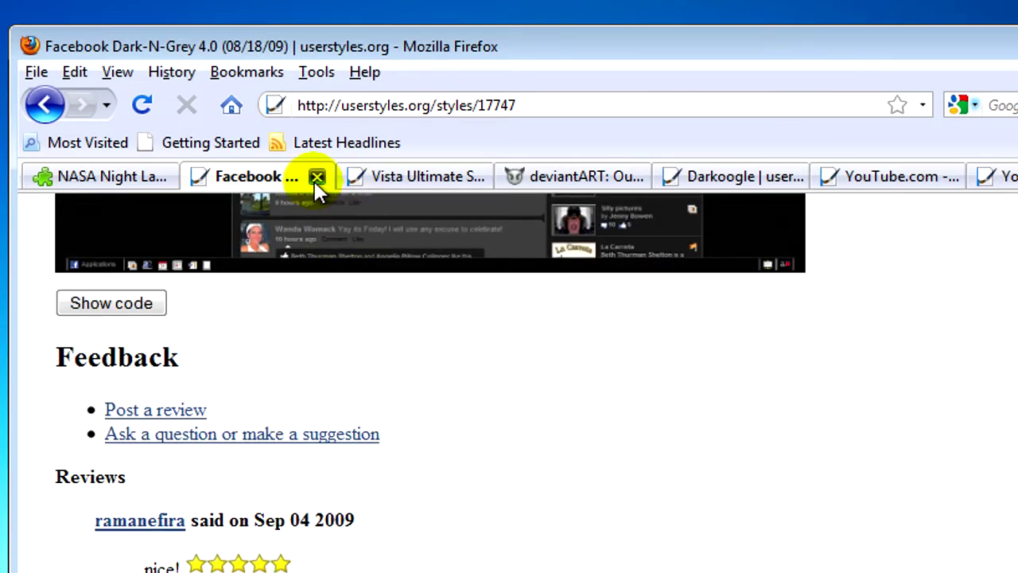
left_click(317, 177)
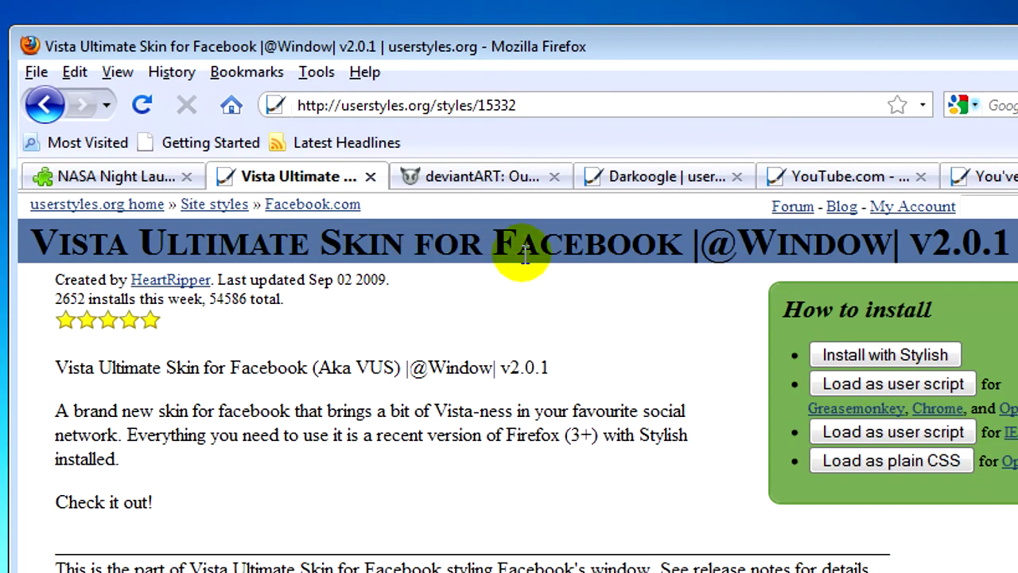
Install the Vista Ultimate Skin for Facebook style and close its page with Ctrl+W
left_click(835, 354)
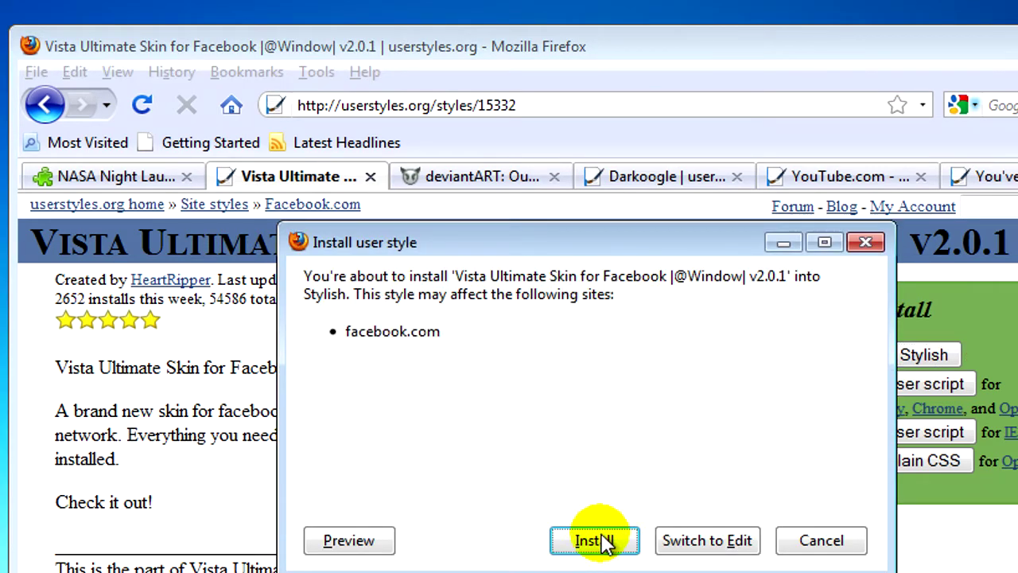
left_click(600, 542)
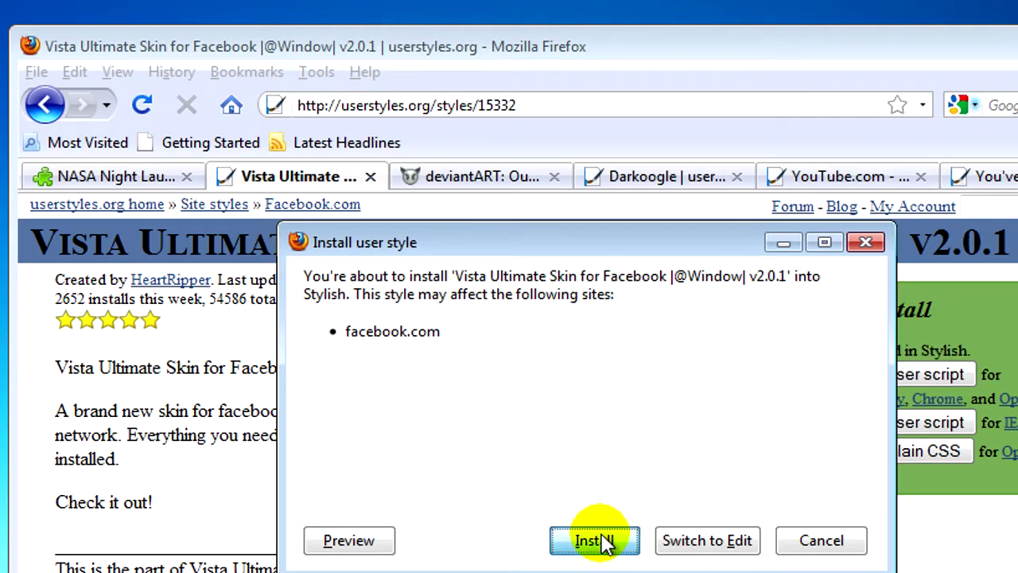
key("ctrl+w")
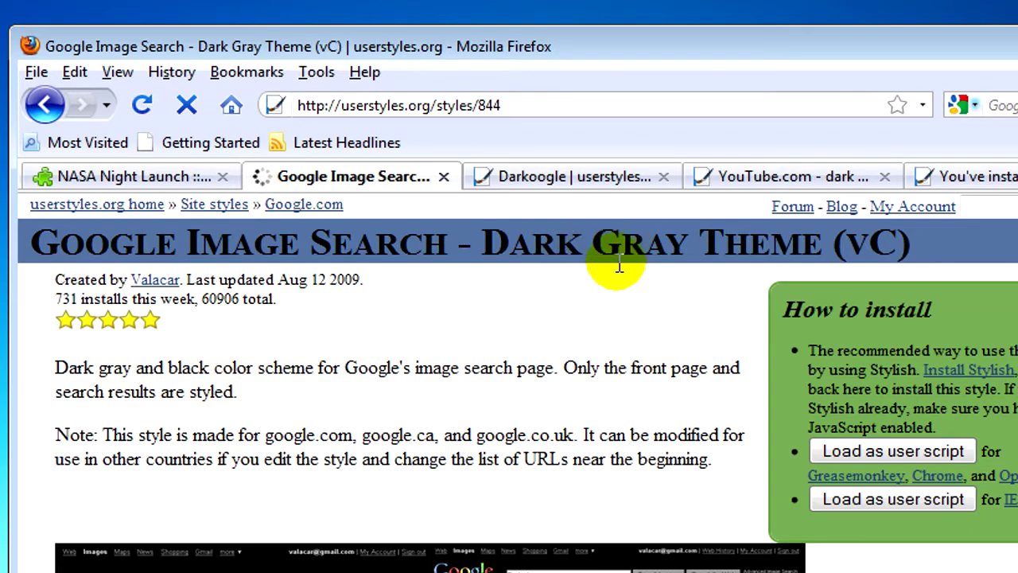
Confirm installing the Google Image Search dark gray style
scroll(343, 534, "down", 5)
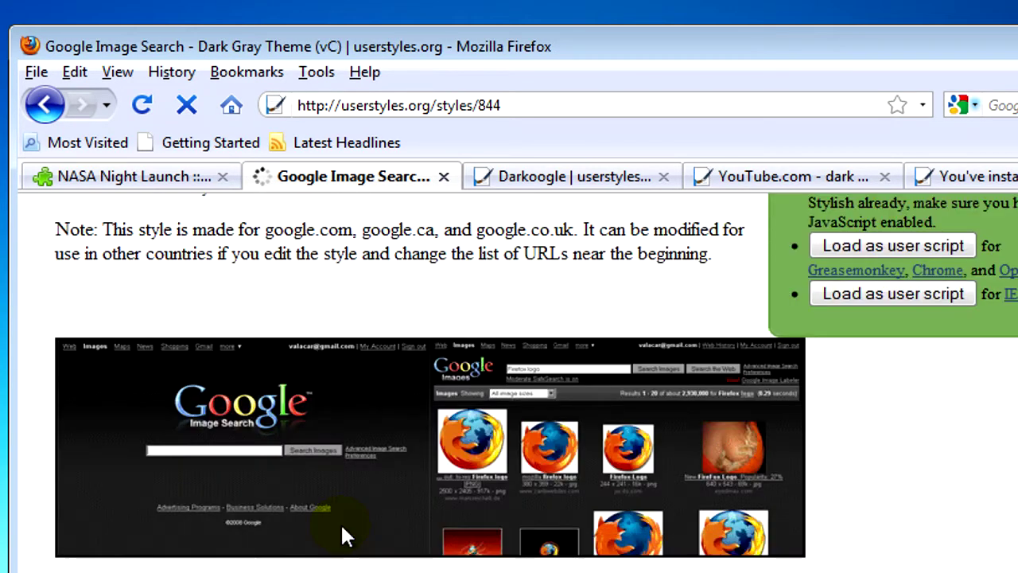
scroll(296, 382, "up", 2)
scroll(296, 358, "up", 2)
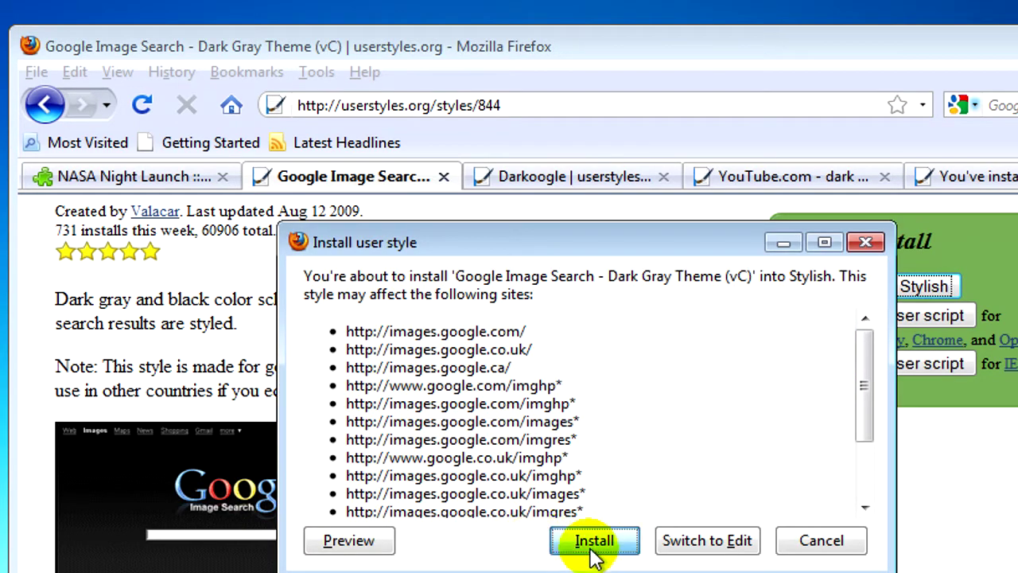
left_click(595, 544)
Install the Darkoogle and YouTube dark gray styles, then quit Firefox with Alt+F4
left_click(521, 177)
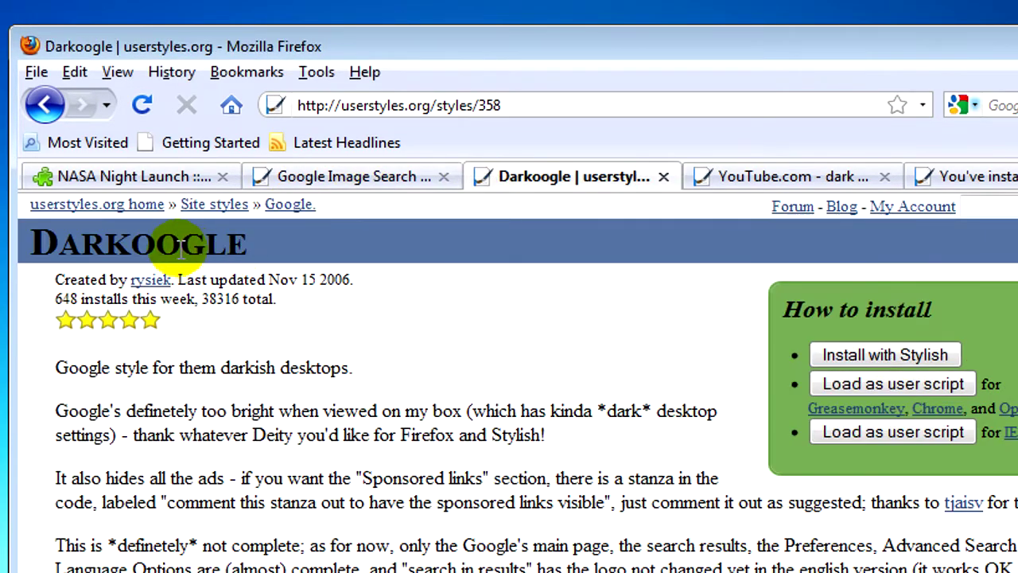
left_click(827, 356)
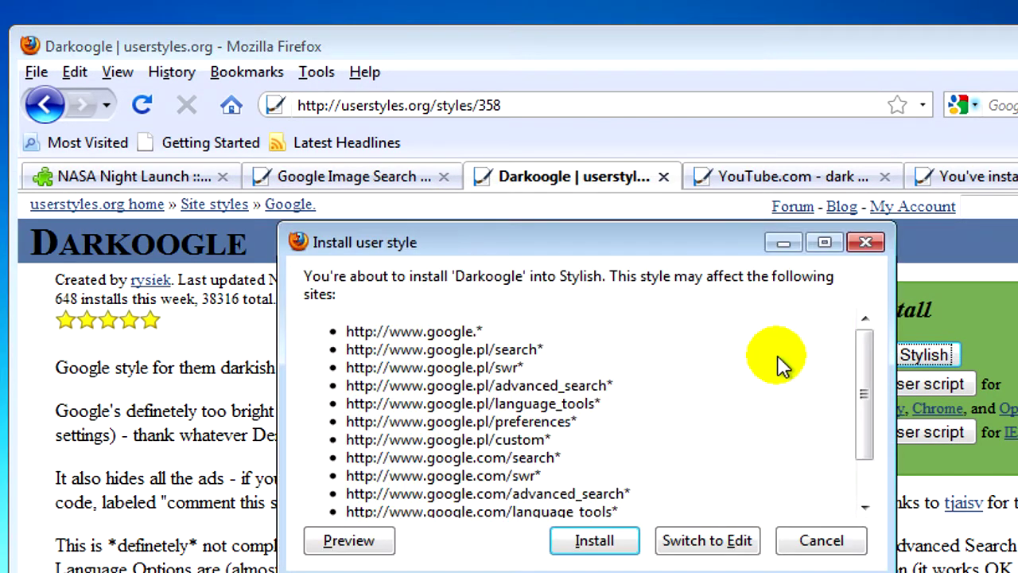
left_click(585, 547)
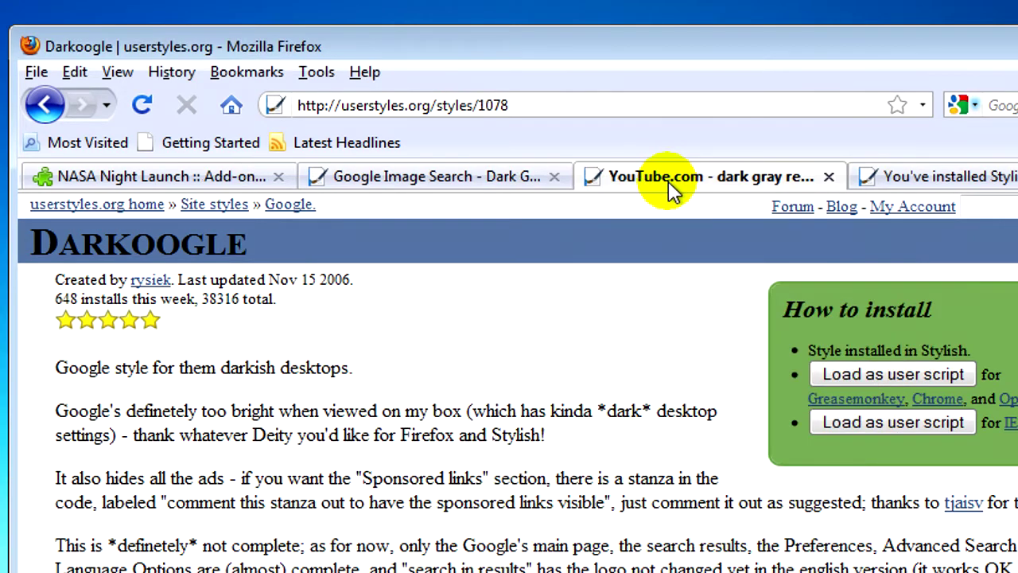
left_click(899, 354)
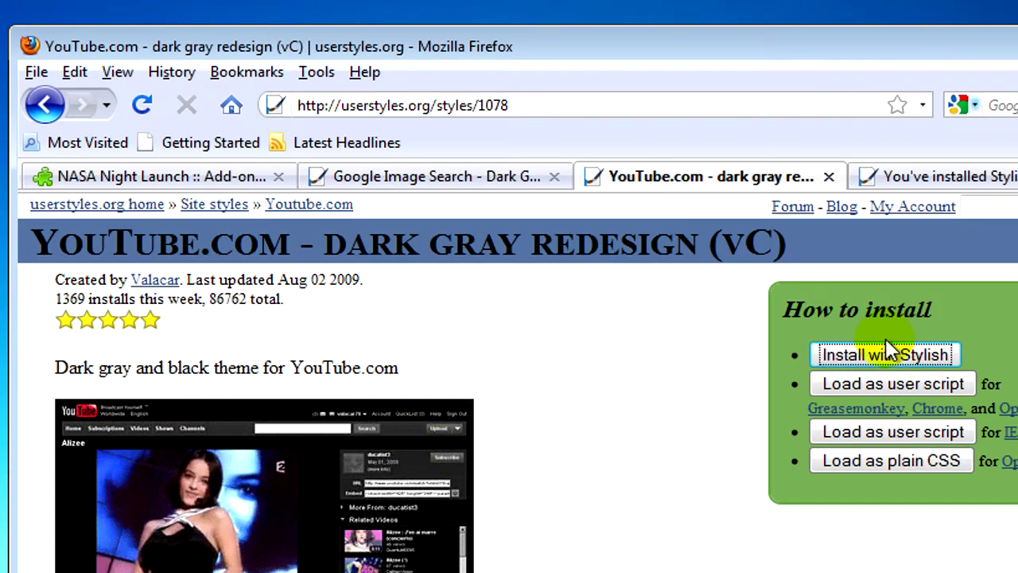
left_click(609, 541)
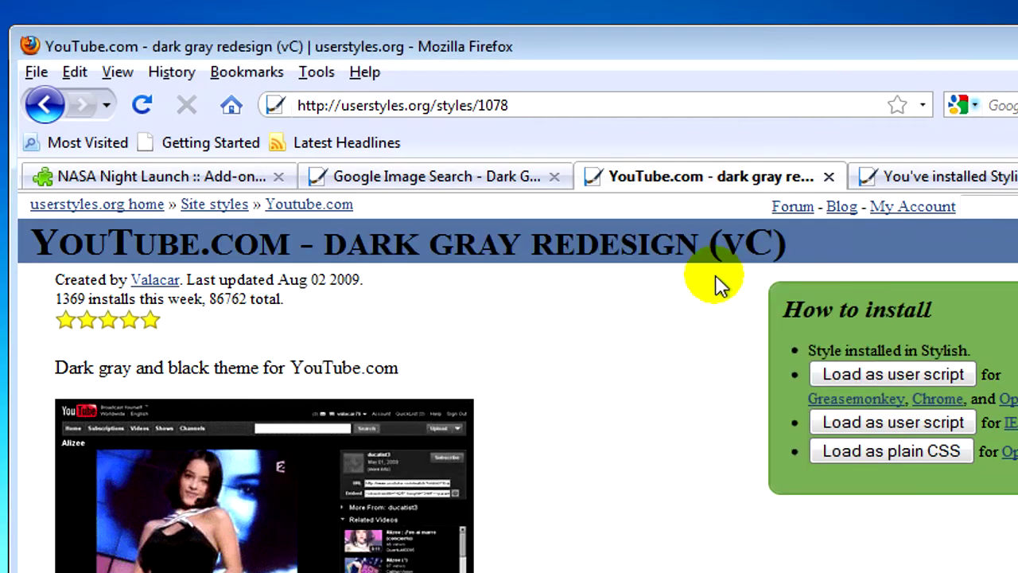
left_click(970, 177)
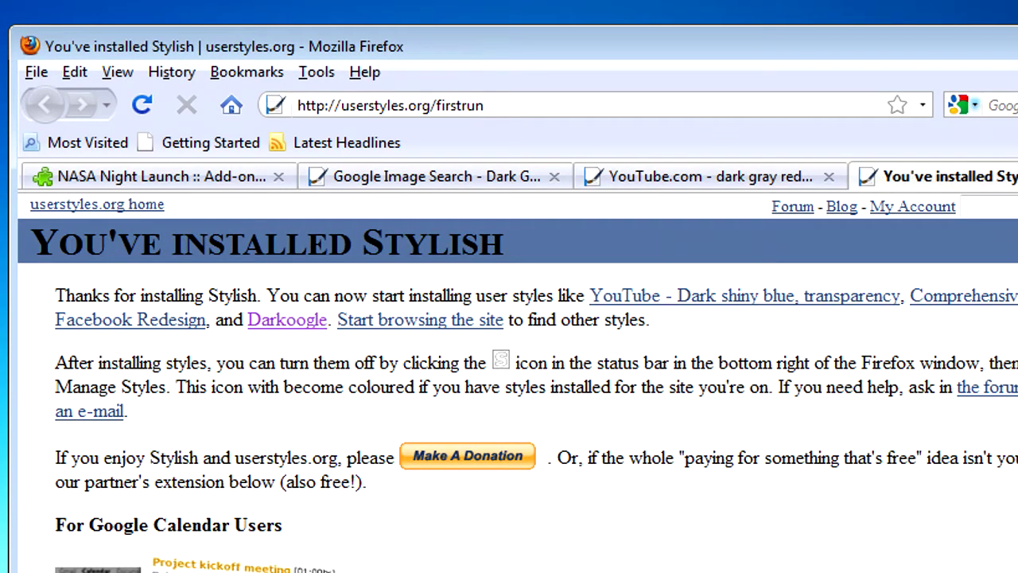
key("alt+F4")
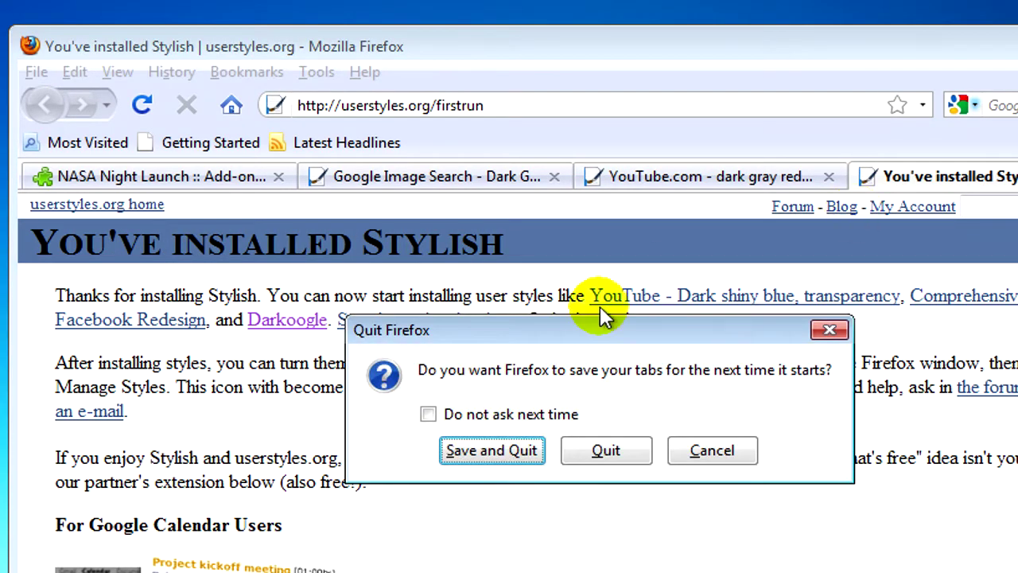
Confirm quitting Firefox and relaunch it with the NASA Night Launch theme
left_click(491, 450)
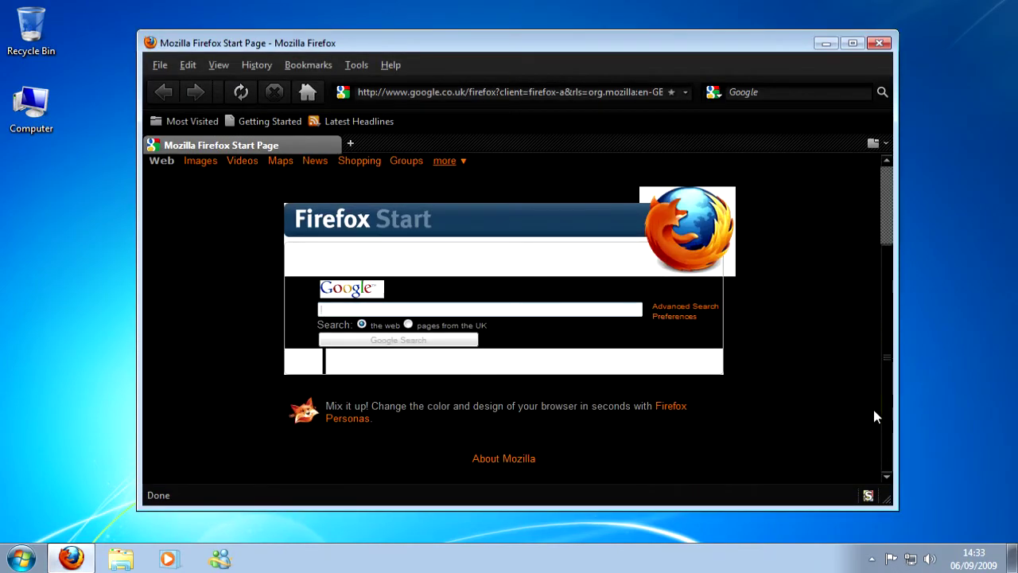
left_click(308, 93)
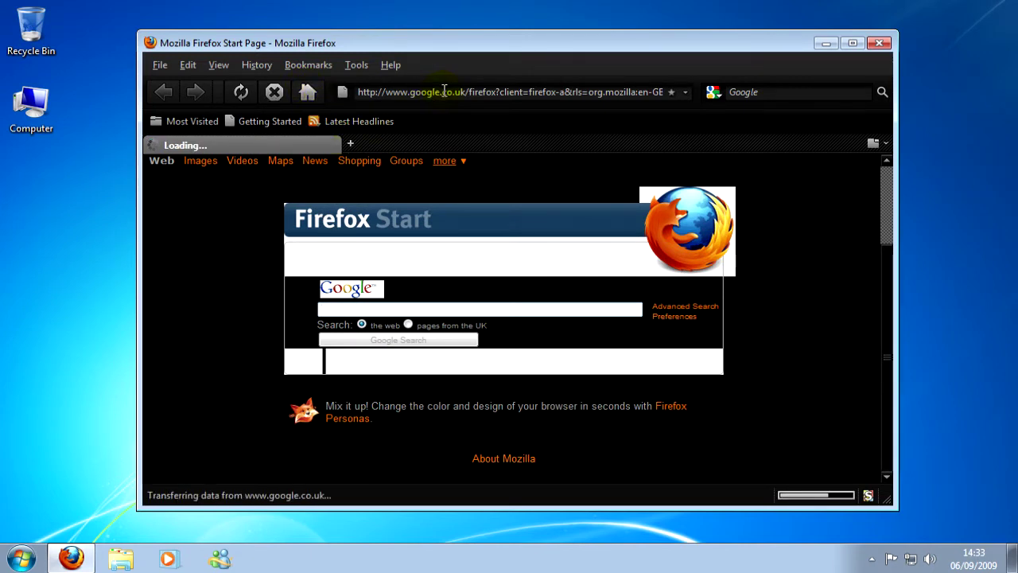
Load google.com, check the installed user styles, then view dark Google Images and Videos
left_click(444, 91)
type("google.com")
key("Return")
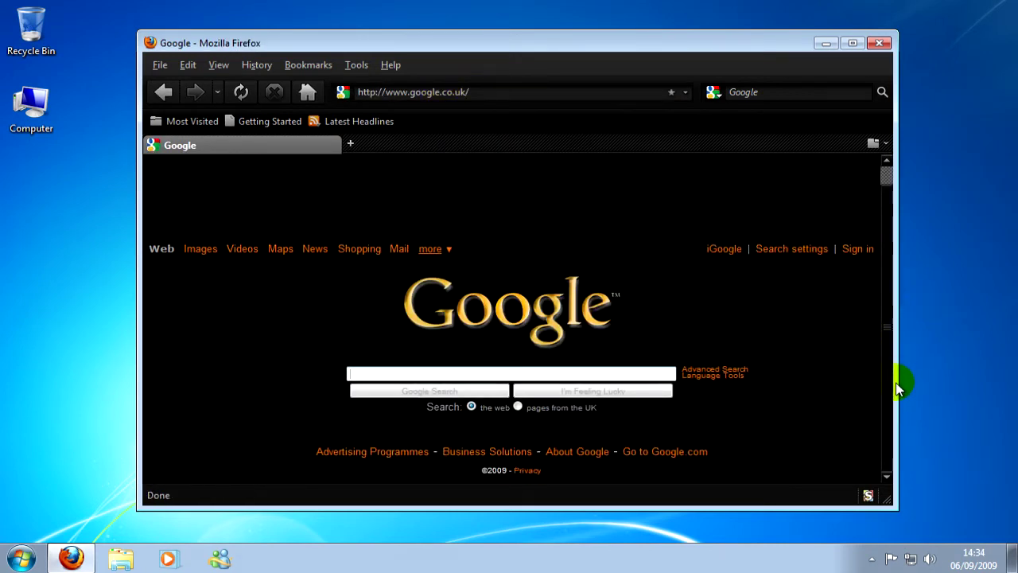
left_click(868, 494)
left_click(814, 350)
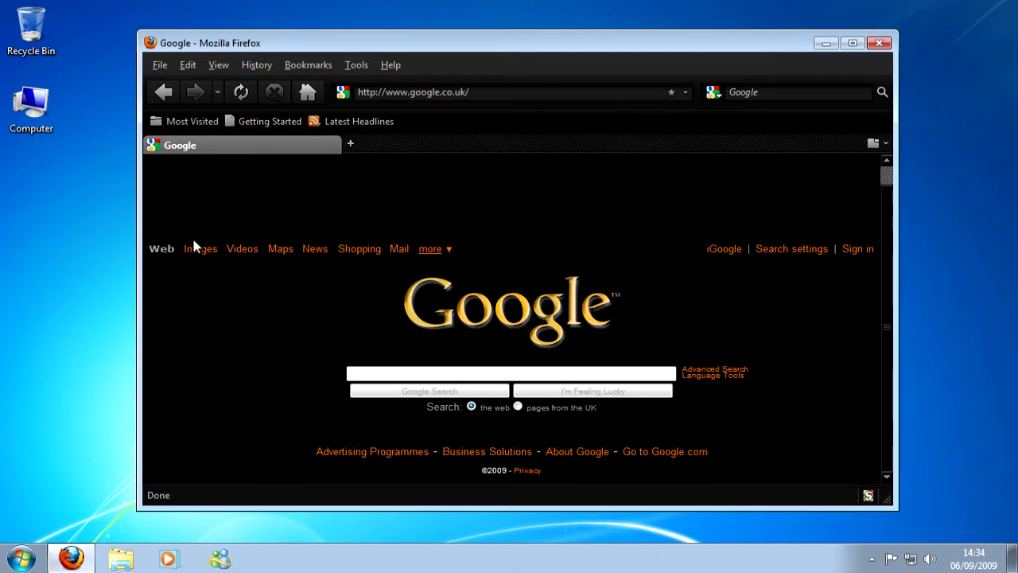
left_click(203, 250)
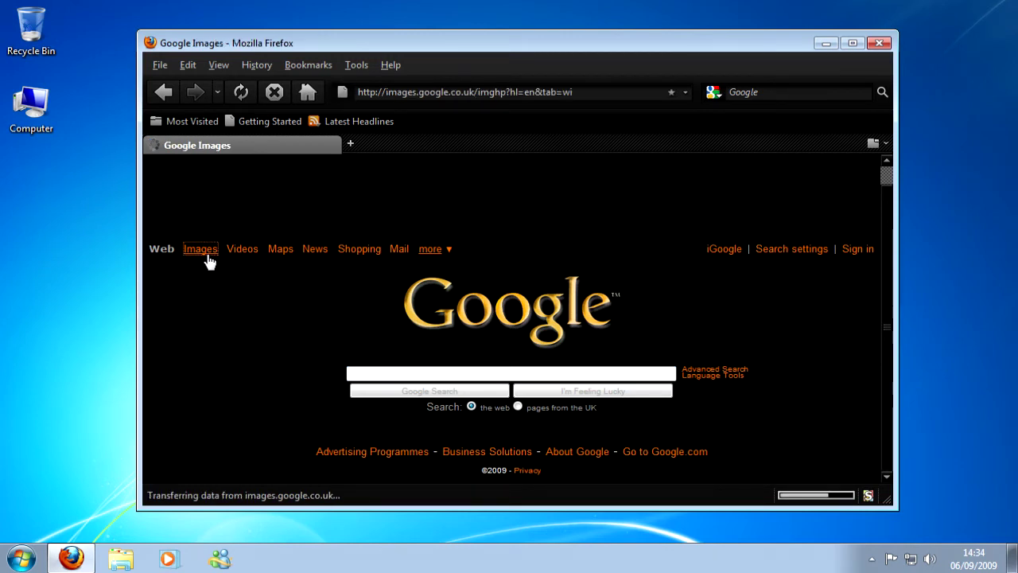
left_click(240, 165)
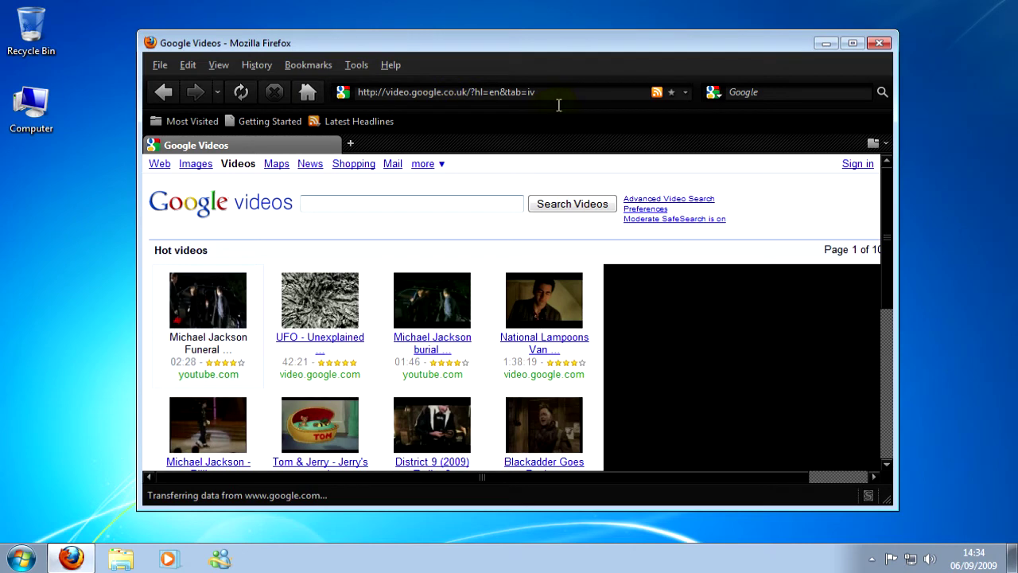
Load dark-styled YouTube, accept the suggested country filter, and enlarge the browser window
left_click(526, 92)
type("youtube")
key("Down")
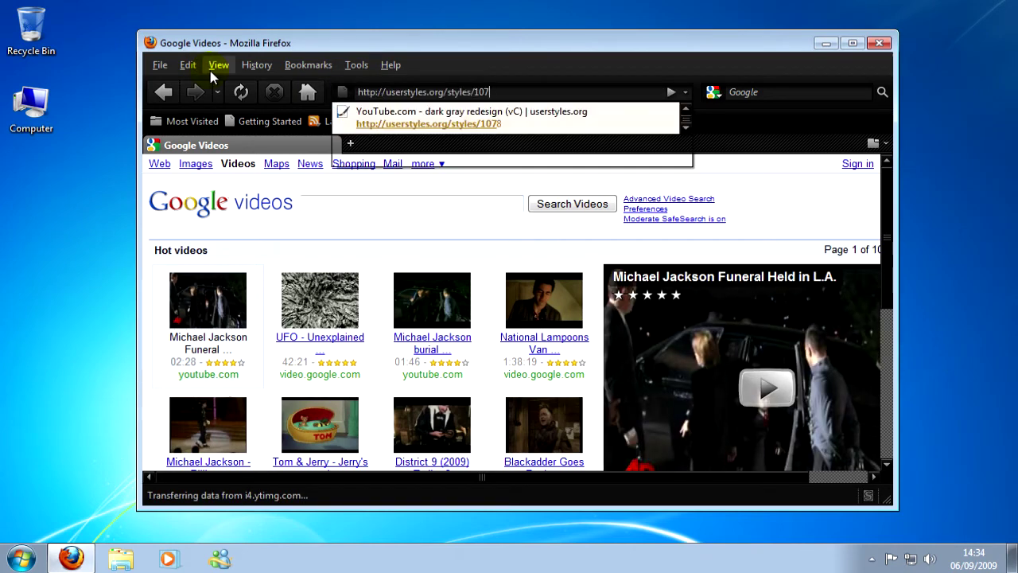
key("BackSpace")
key("BackSpace")
key("BackSpace")
key("BackSpace")
key("BackSpace")
key("BackSpace")
type("youtube")
key("Return")
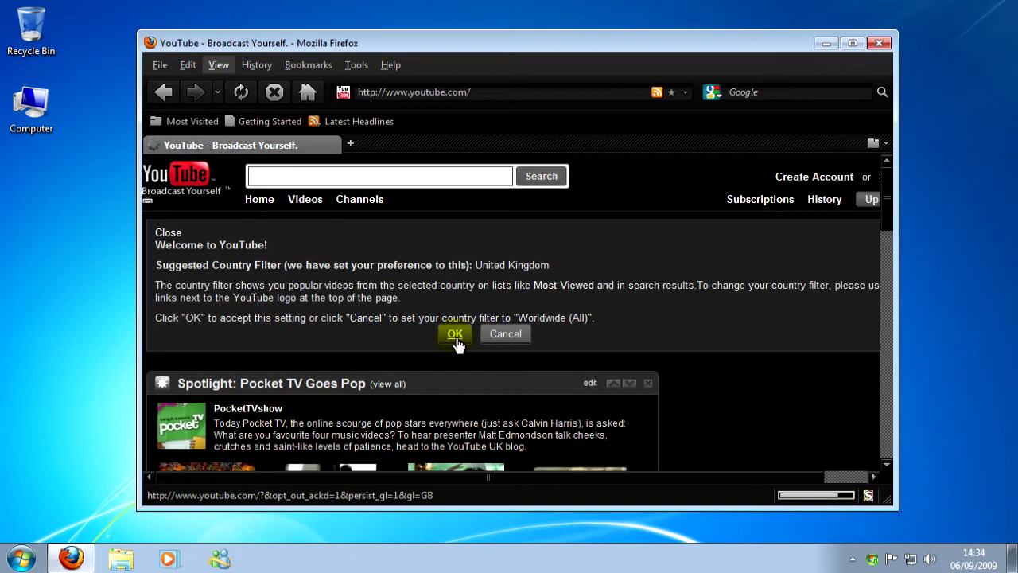
left_click(455, 334)
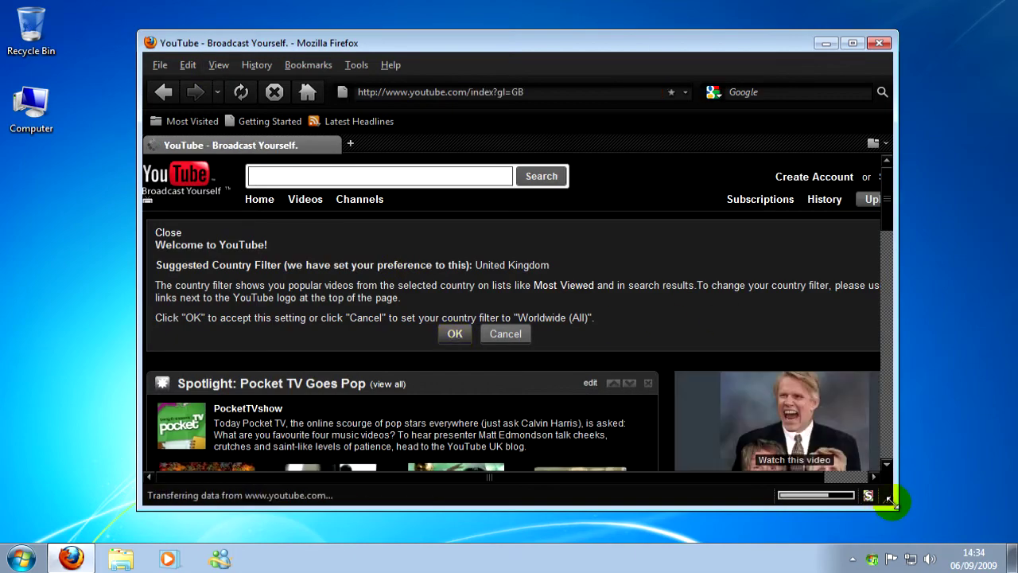
left_click_drag(896, 507, 983, 544)
scroll(990, 397, "down", 5)
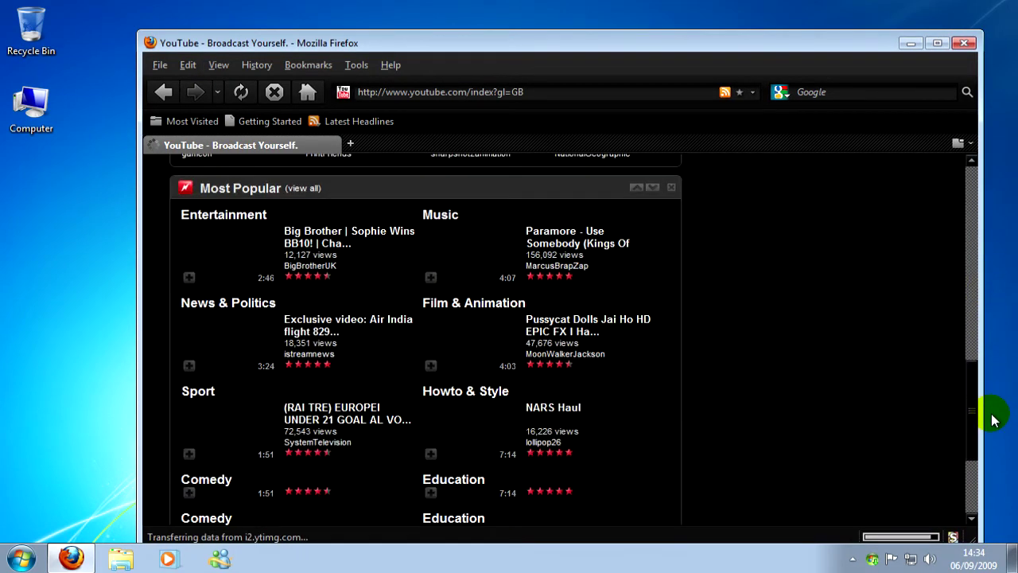
scroll(988, 477, "down", 2)
left_click_drag(974, 314, 978, 207)
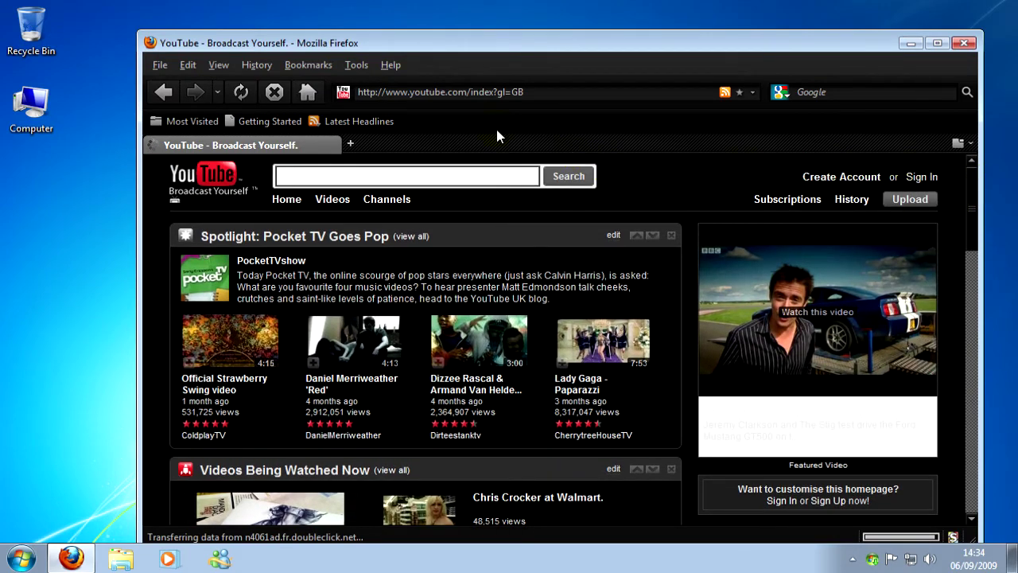
left_click(355, 142)
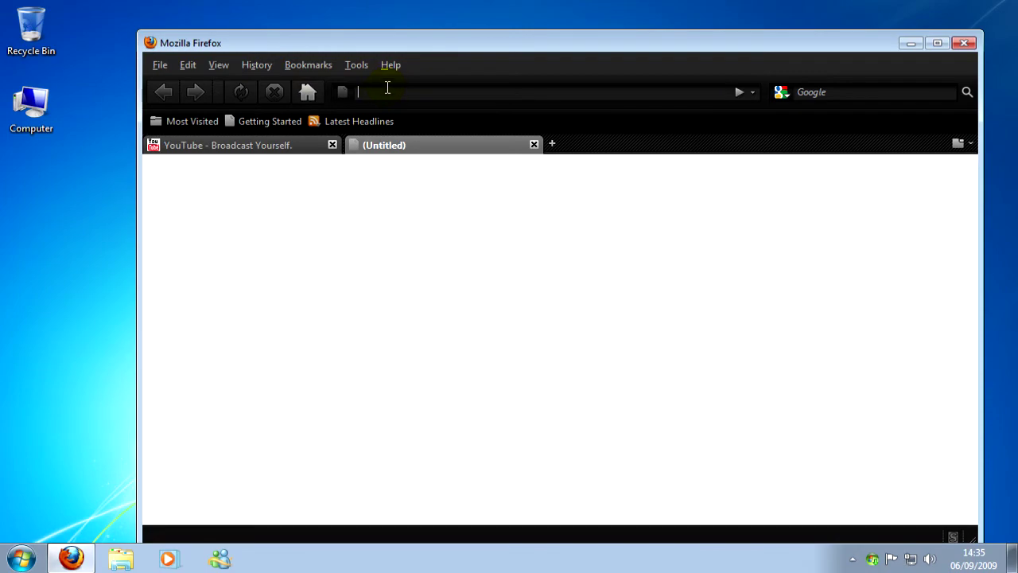
Open the deviantART Stylish Desktop page via 'devia' autocomplete, scroll through it, then return to YouTube
type("devia")
left_click(382, 116)
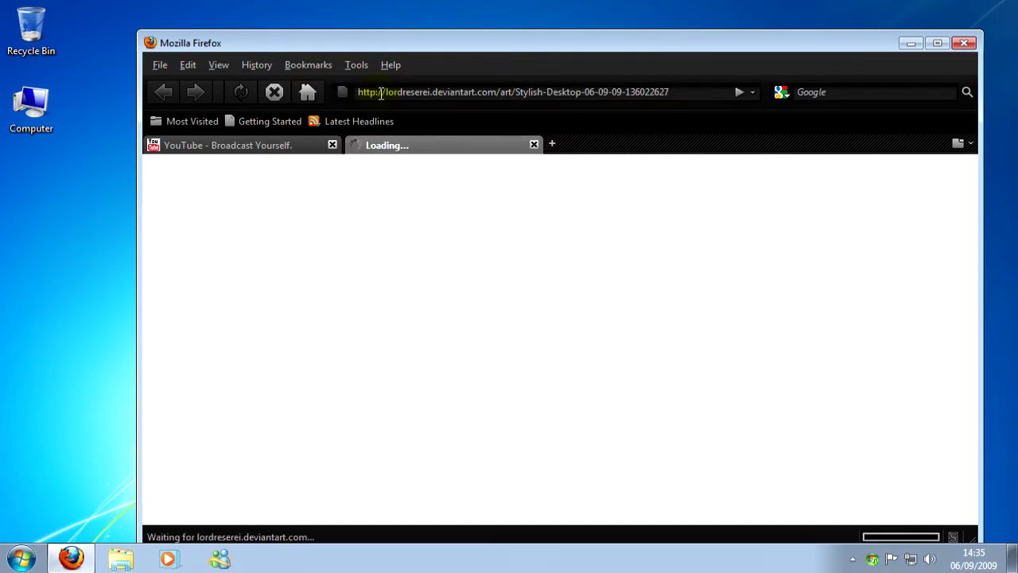
scroll(457, 157, "down", 2)
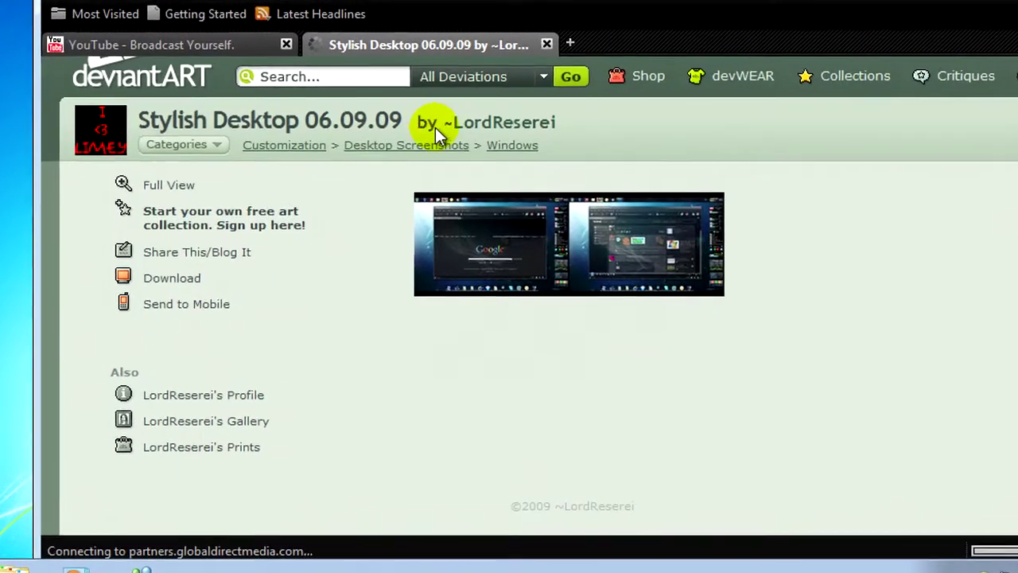
scroll(435, 131, "down", 1)
scroll(477, 136, "down", 3)
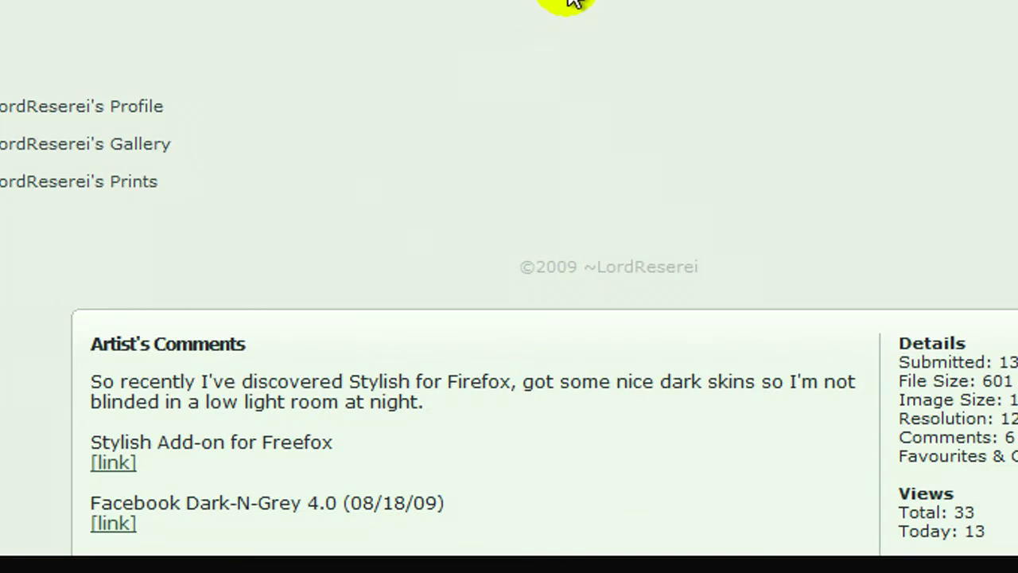
scroll(567, 4, "down", 2)
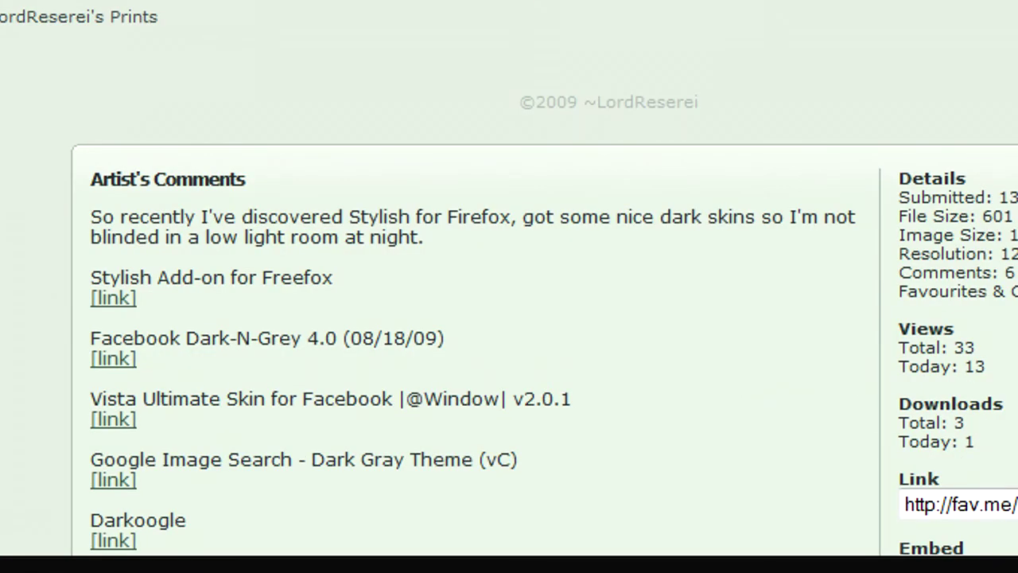
scroll(509, 286, "down", 1)
scroll(509, 286, "down", 4)
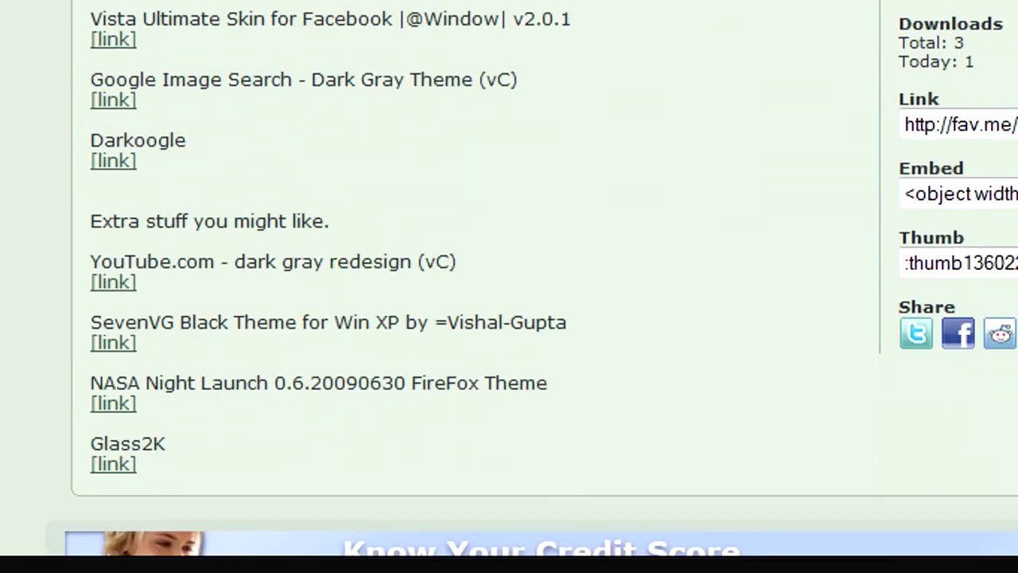
scroll(509, 287, "up", 4)
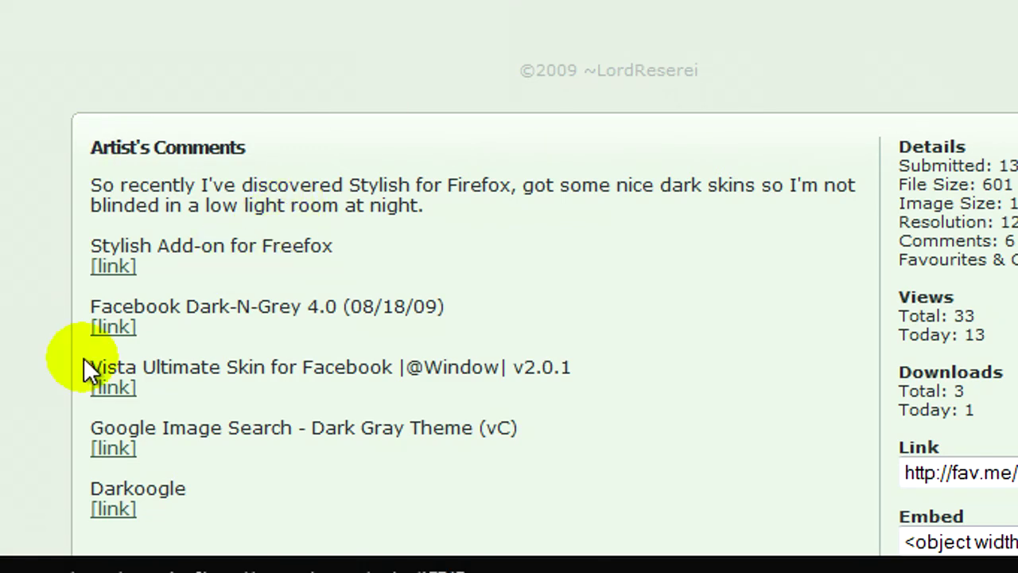
scroll(476, 242, "down", 1)
scroll(467, 231, "down", 2)
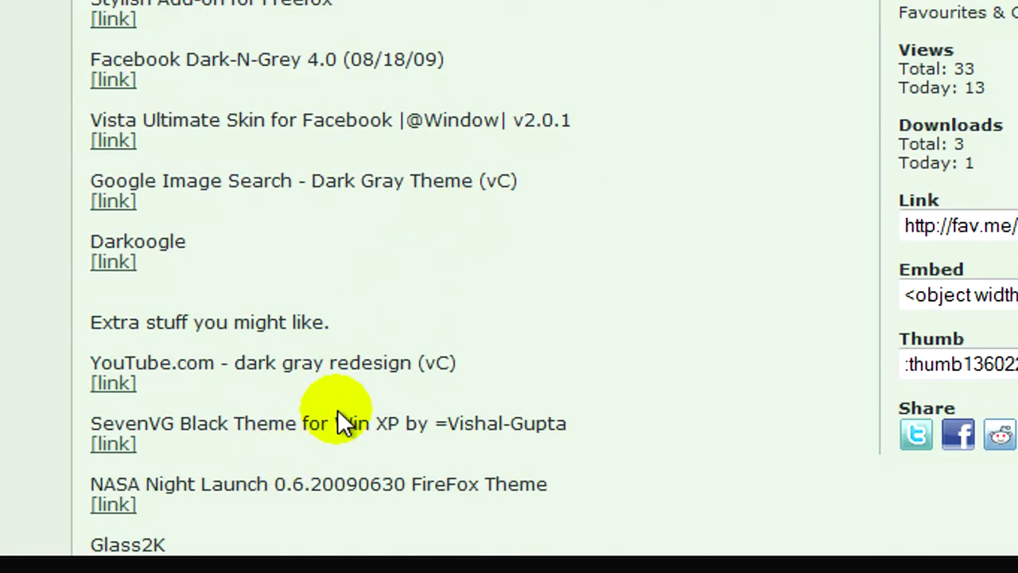
scroll(337, 411, "down", 1)
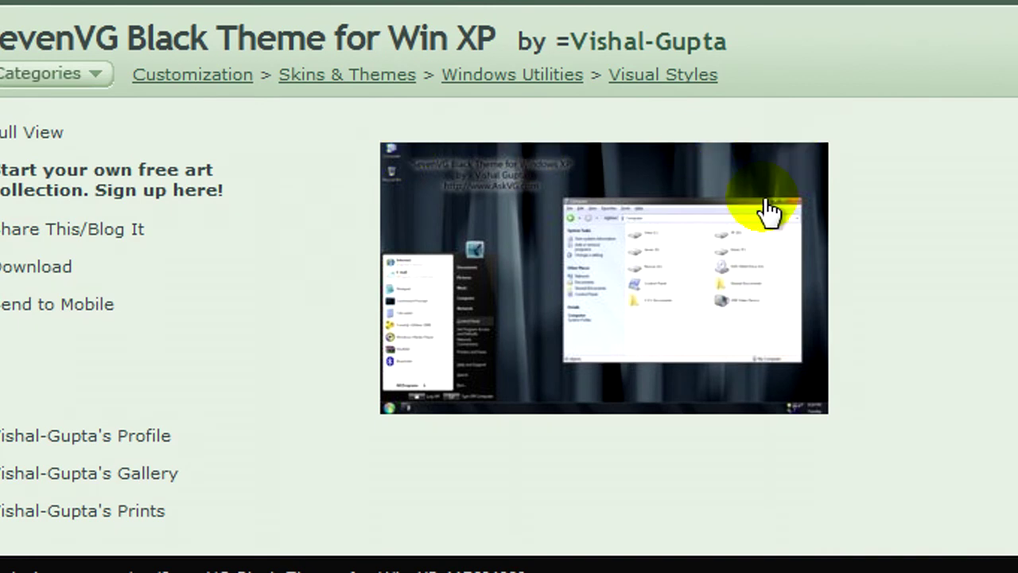
scroll(509, 286, "down", 2)
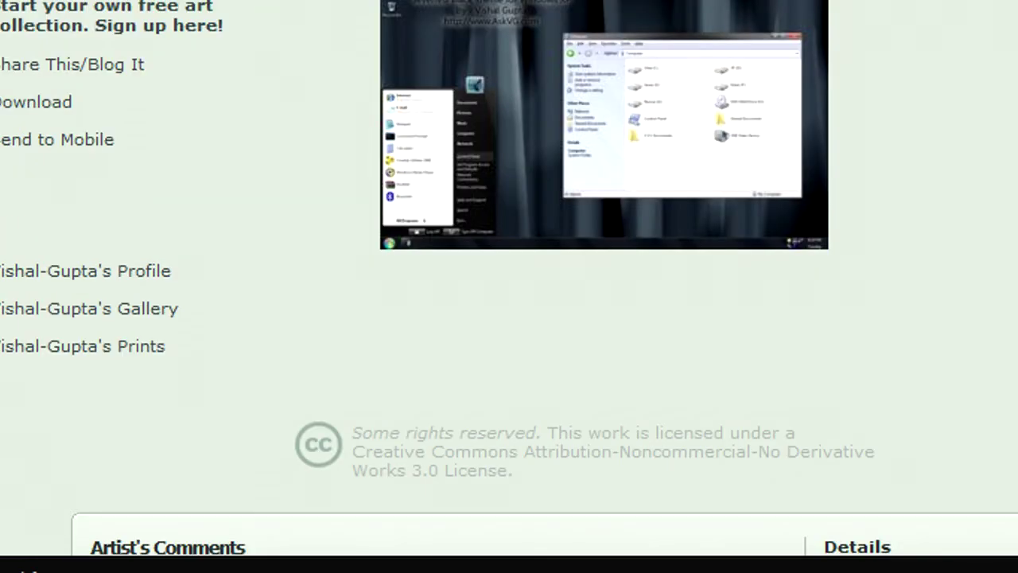
left_click(322, 147)
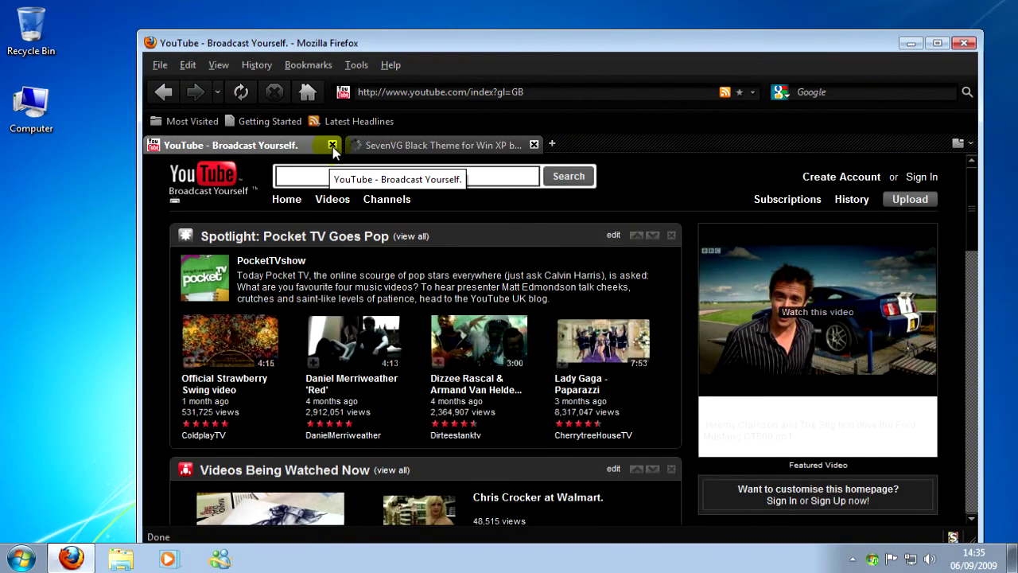
Close the YouTube tab, then close the Firefox window
left_click(332, 145)
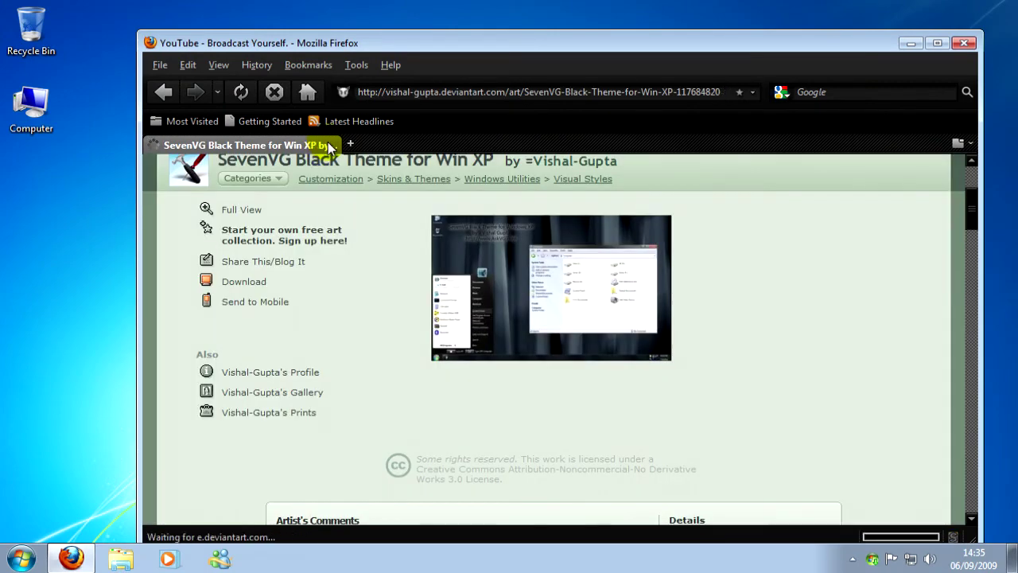
left_click(962, 43)
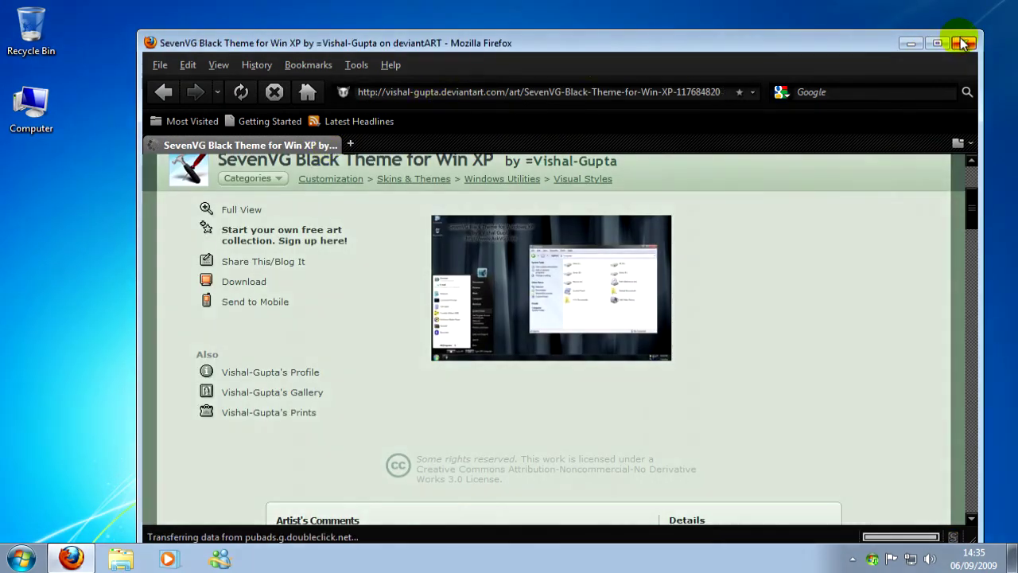